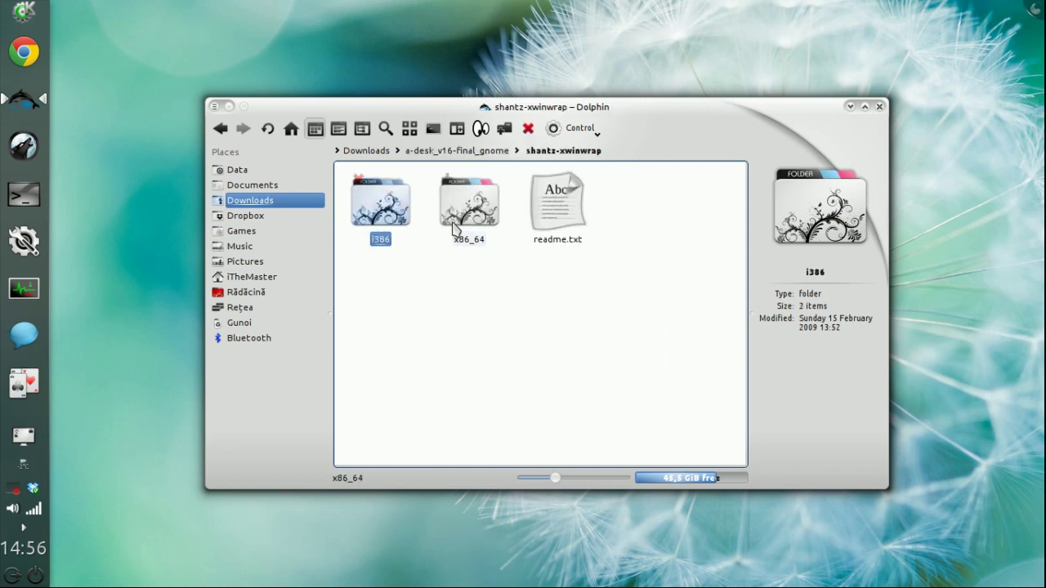
Step: Check the contents of the i386 package folder and open the x86_64 folder inside shantz-xwinwrap
{"action": "left_click", "coordinate": [402, 226]}
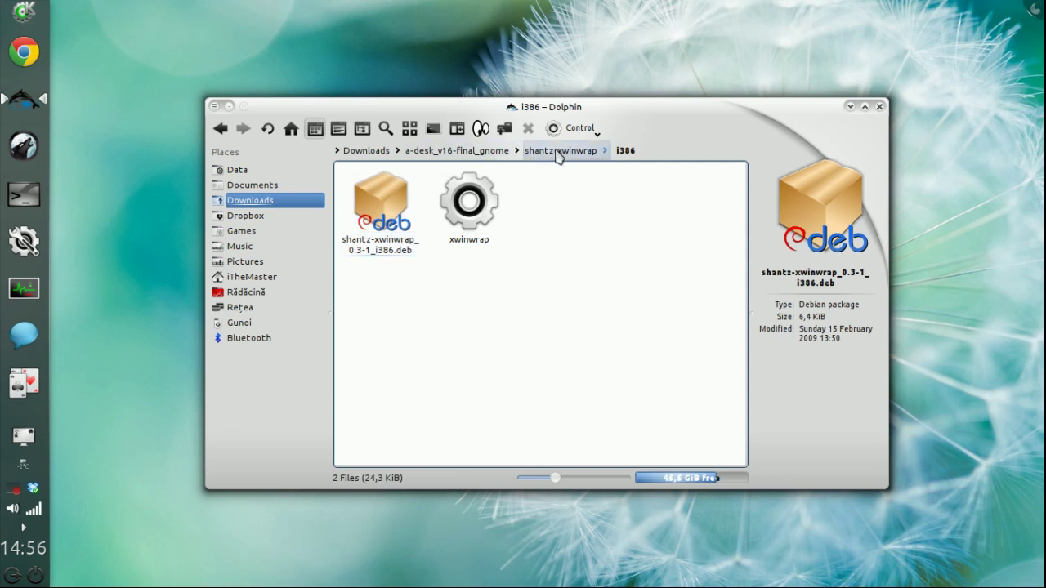
{"action": "left_click", "coordinate": [559, 152]}
{"action": "left_click", "coordinate": [469, 212]}
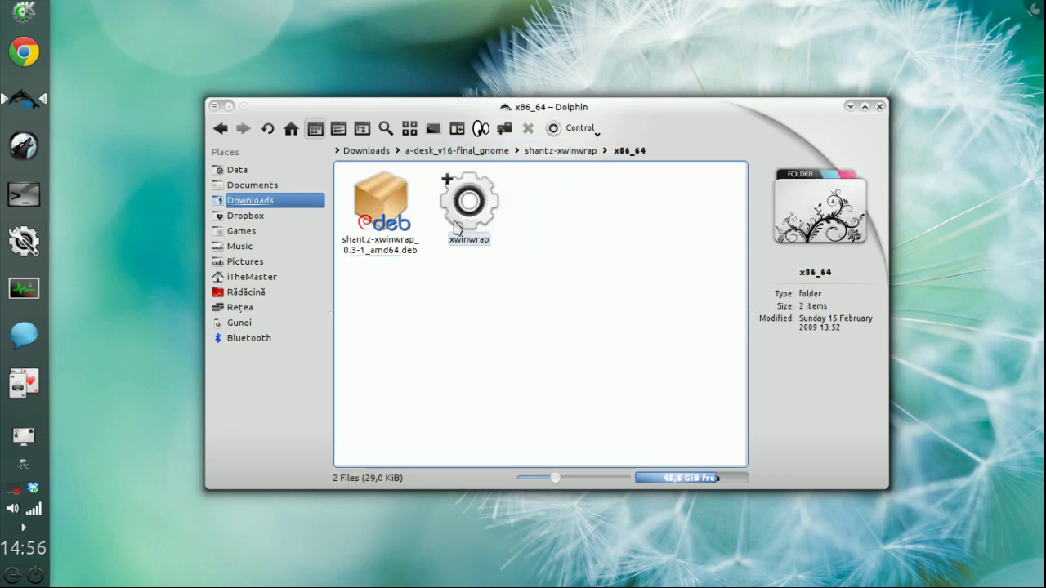
Step: View shantz-xwinwrap_0.3-1_amd64.deb in the package installer and close it without installing
{"action": "left_click", "coordinate": [384, 240]}
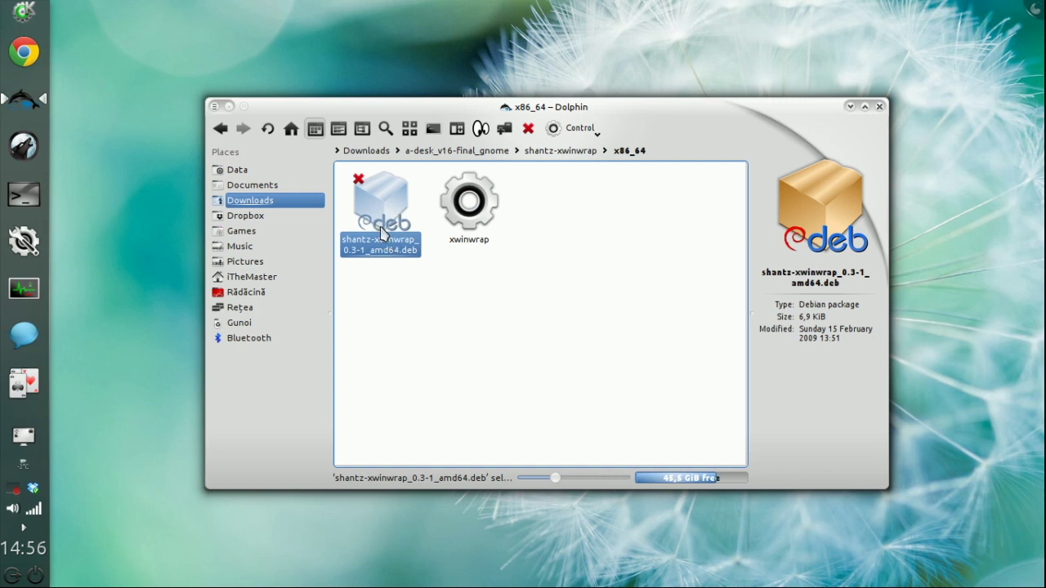
{"action": "left_click", "coordinate": [390, 219]}
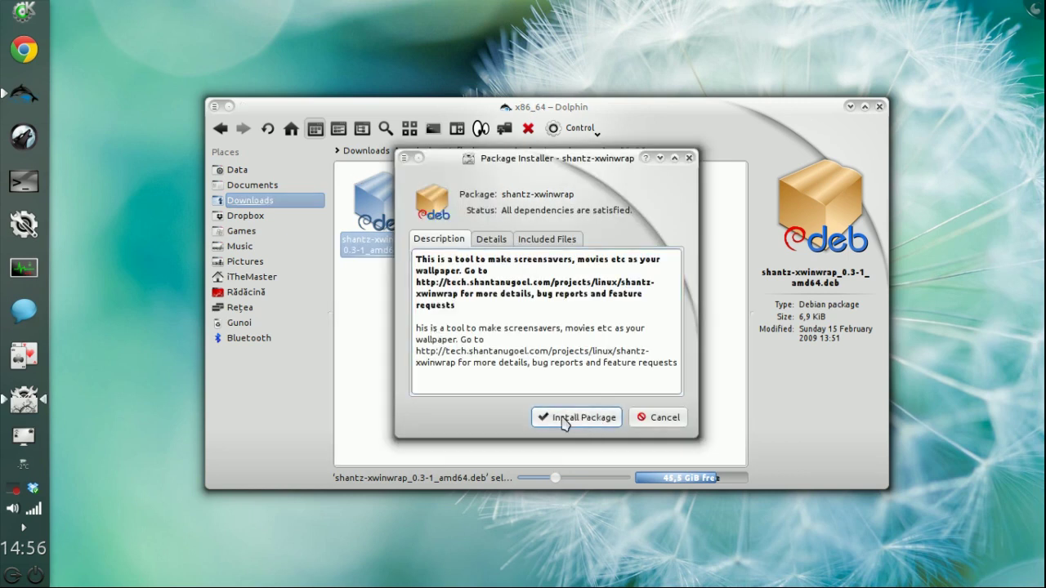
{"action": "left_click", "coordinate": [687, 157]}
Step: Run a-desk.installer from the a-desk_v16-final_gnome folder to view its install options, and close it without installing
{"action": "left_click", "coordinate": [464, 151]}
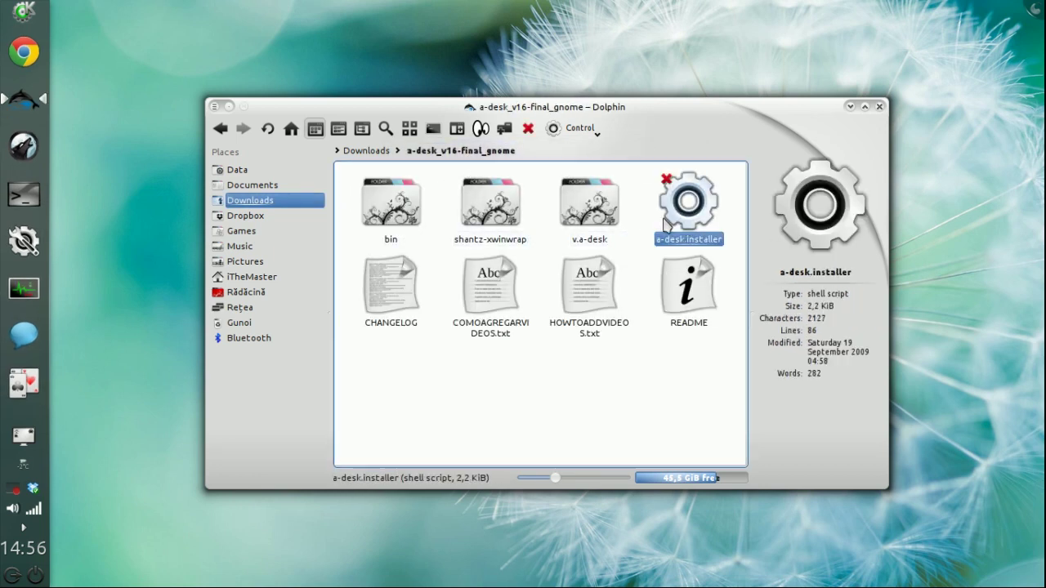
{"action": "left_click", "coordinate": [682, 234]}
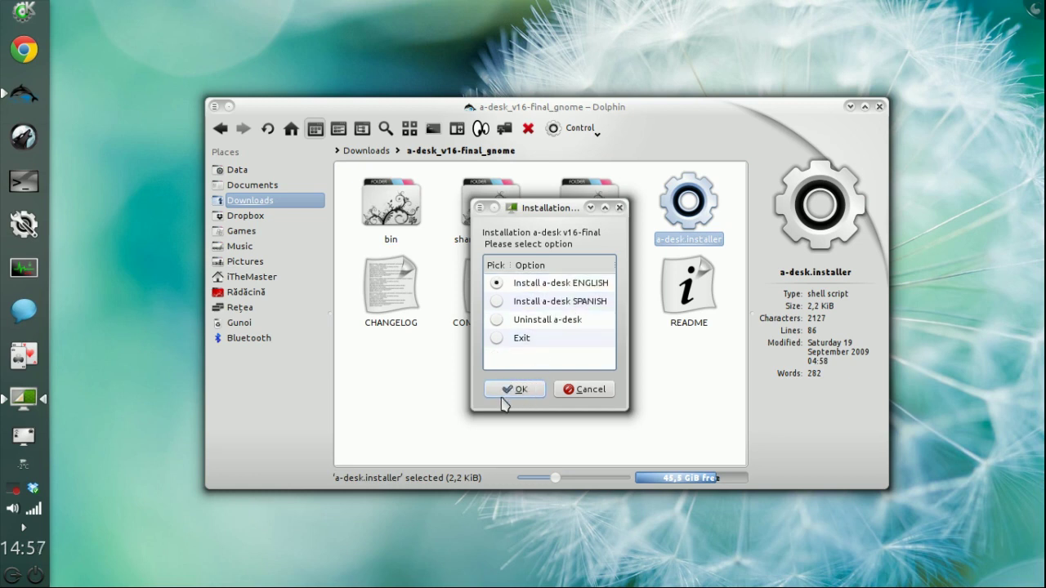
{"action": "left_click", "coordinate": [620, 208]}
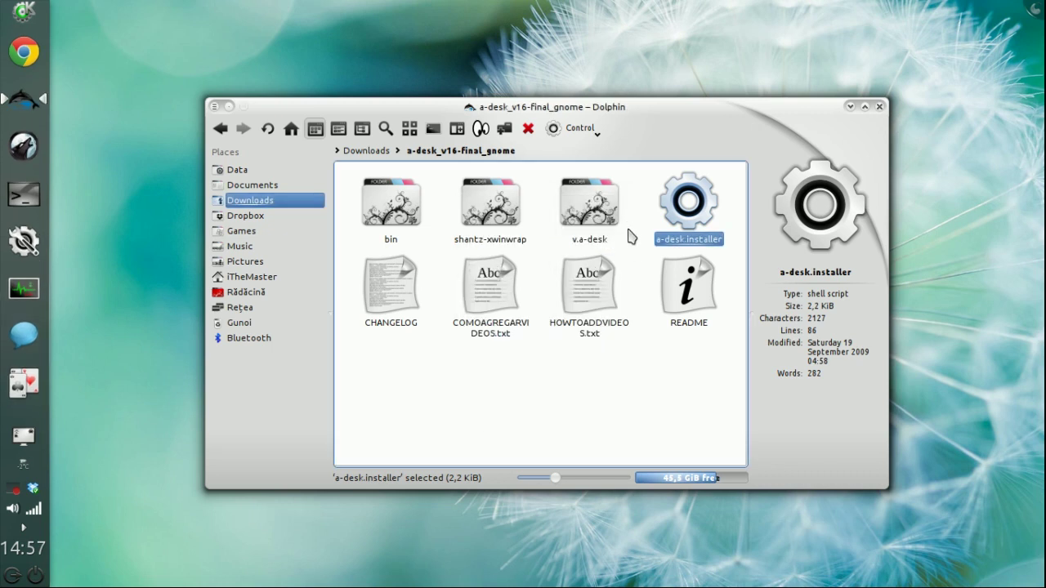
{"action": "left_click", "coordinate": [630, 385]}
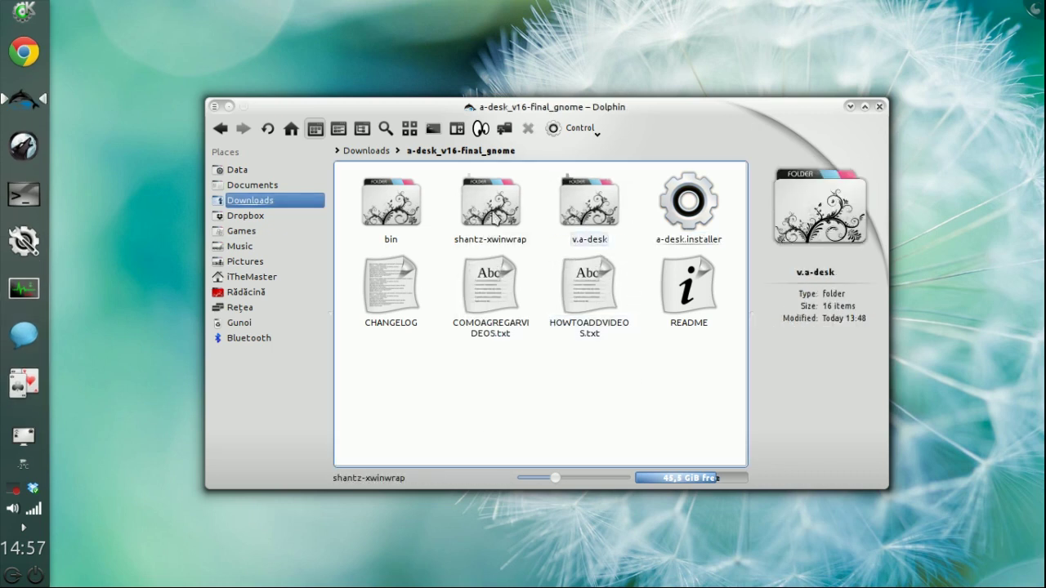
Step: Launch a-desk_EN from the bin folder with the YOUR VIDEO option and browse to v.a-desk in Downloads/a-desk_v16-final_gnome
{"action": "left_click", "coordinate": [411, 215]}
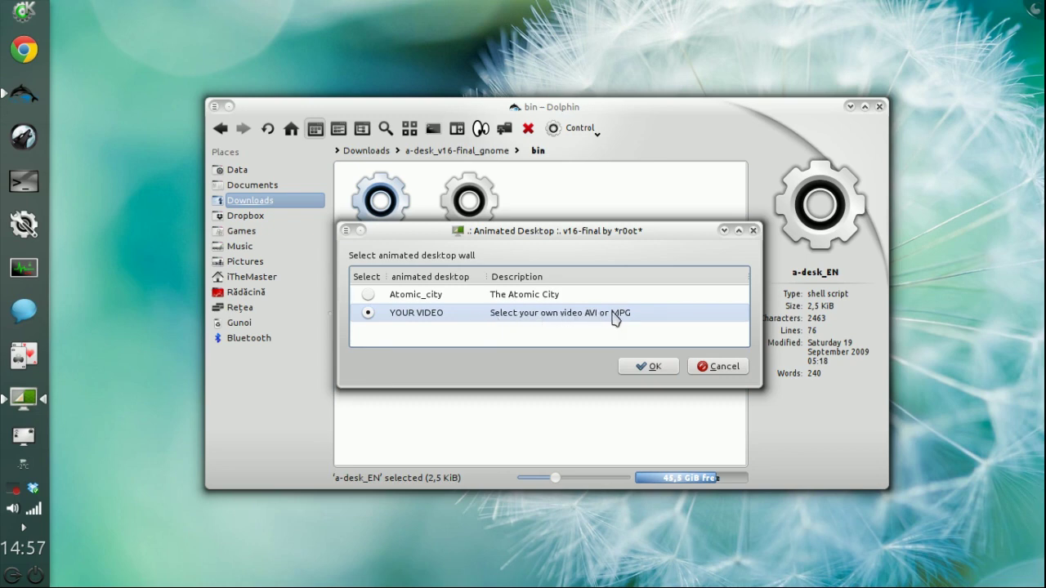
{"action": "left_click", "coordinate": [647, 367]}
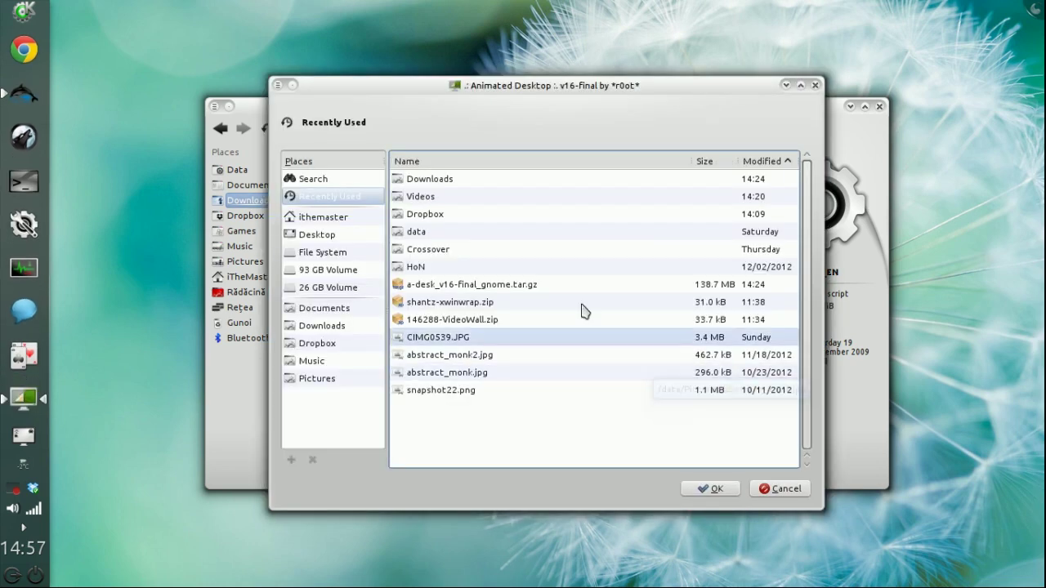
{"action": "left_click", "coordinate": [452, 183]}
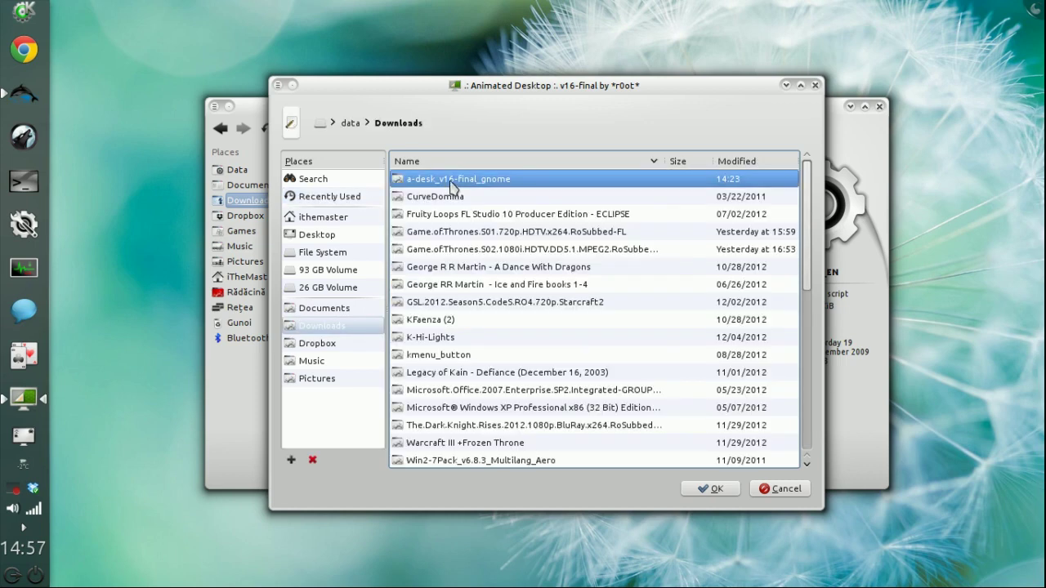
{"action": "double_click", "coordinate": [452, 183]}
{"action": "left_click", "coordinate": [428, 216]}
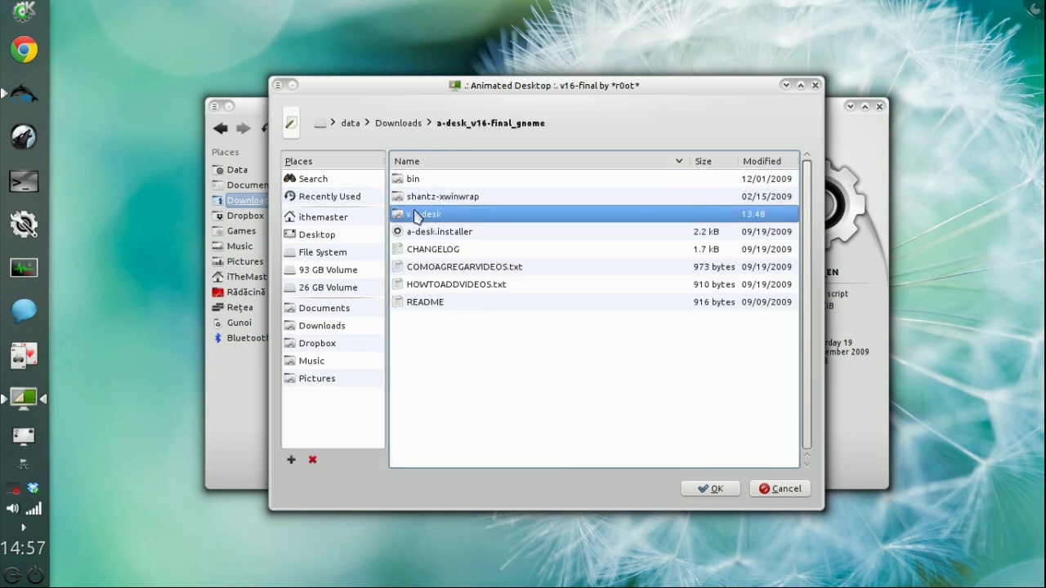
Step: Look over the video files in the v.a-desk folder in the Dolphin file manager
{"action": "left_click", "coordinate": [866, 437]}
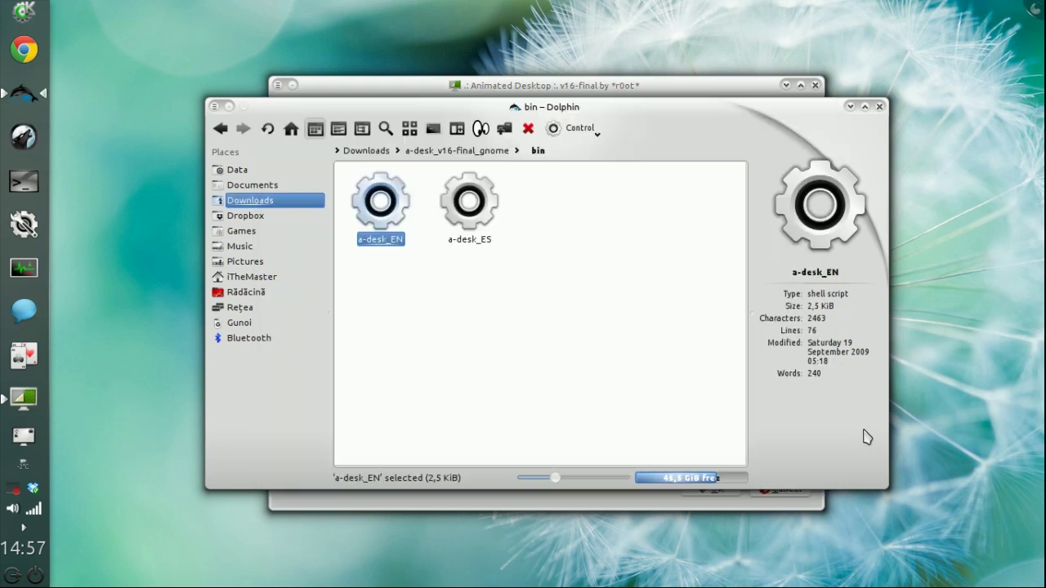
{"action": "left_click", "coordinate": [468, 151]}
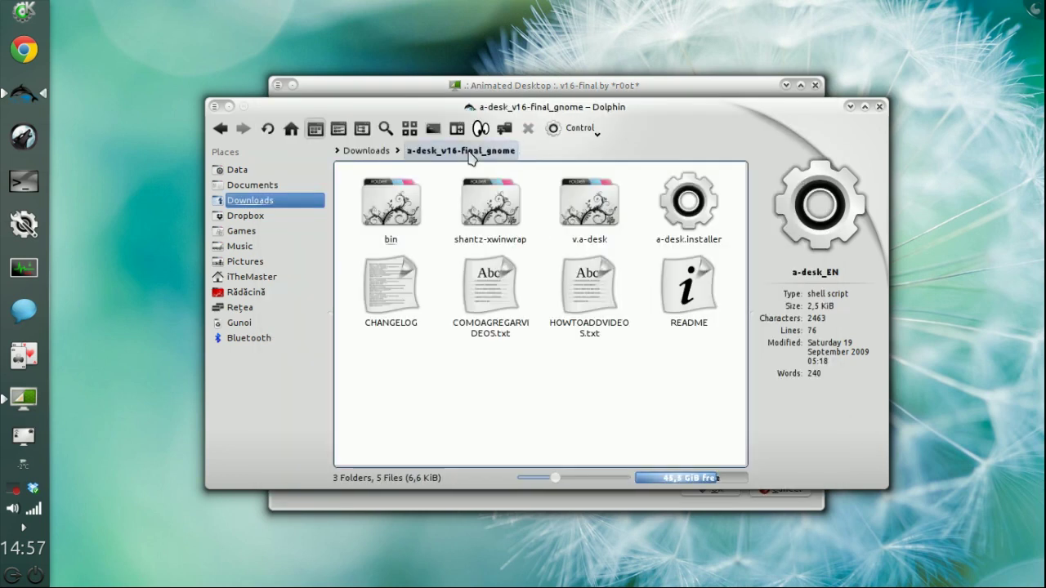
{"action": "double_click", "coordinate": [584, 221]}
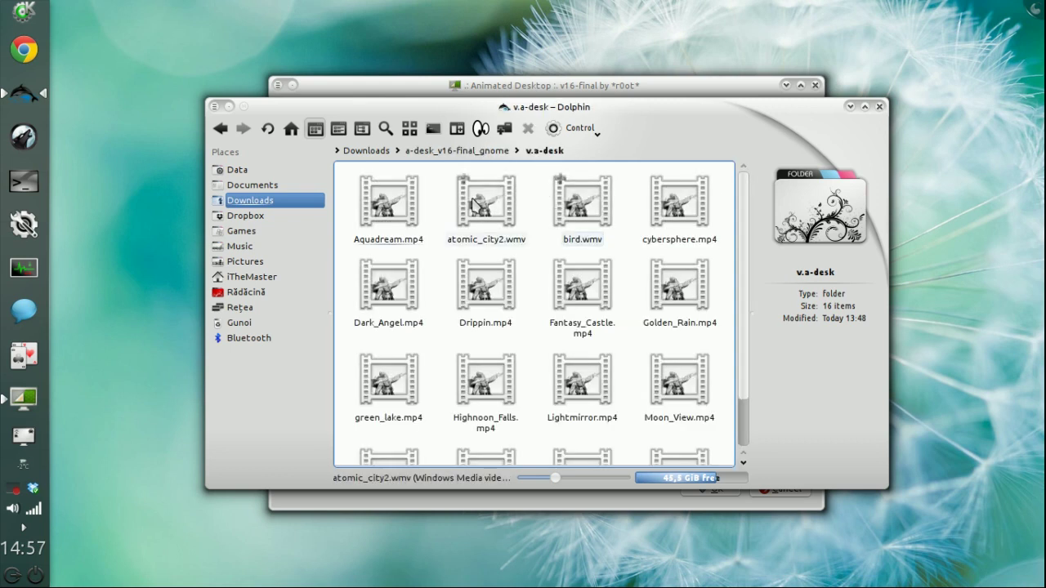
{"action": "left_click_drag", "start_coordinate": [743, 284], "coordinate": [734, 241]}
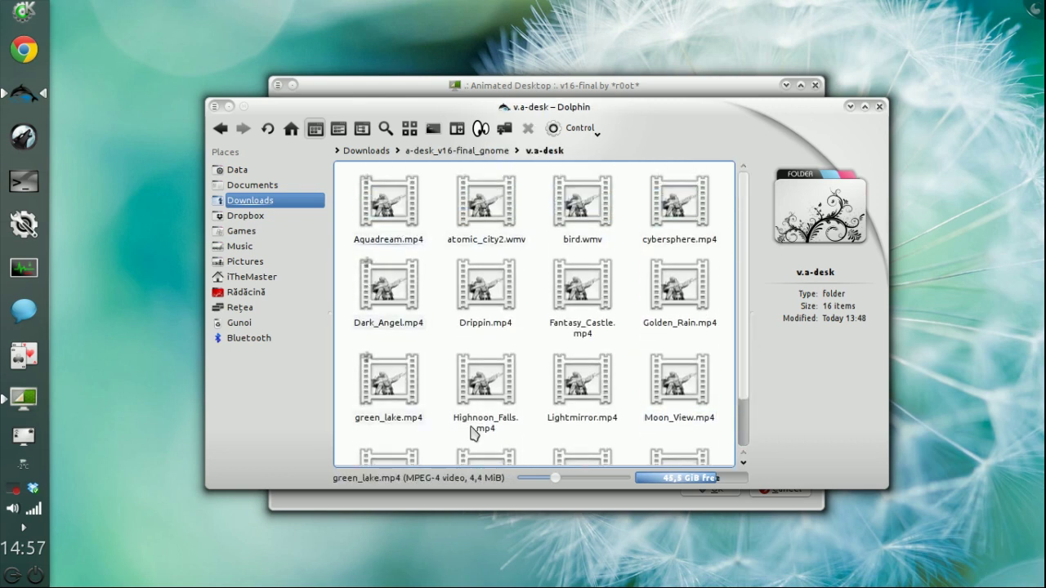
Step: Load Dark_Angel.mp4 from the v.a-desk folder as the animated wallpaper and dismiss the information message
{"action": "left_click", "coordinate": [619, 88]}
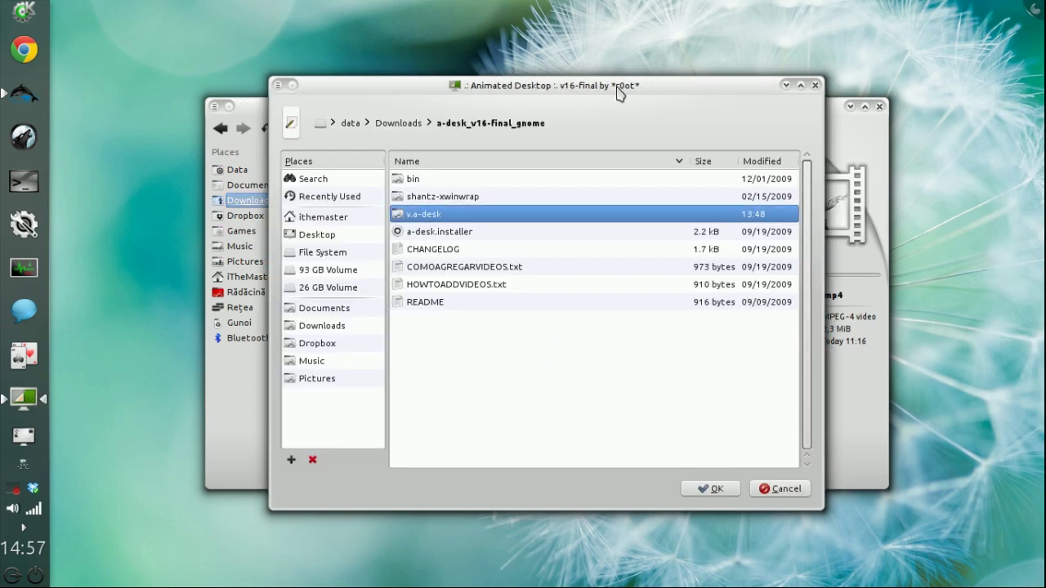
{"action": "double_click", "coordinate": [421, 214]}
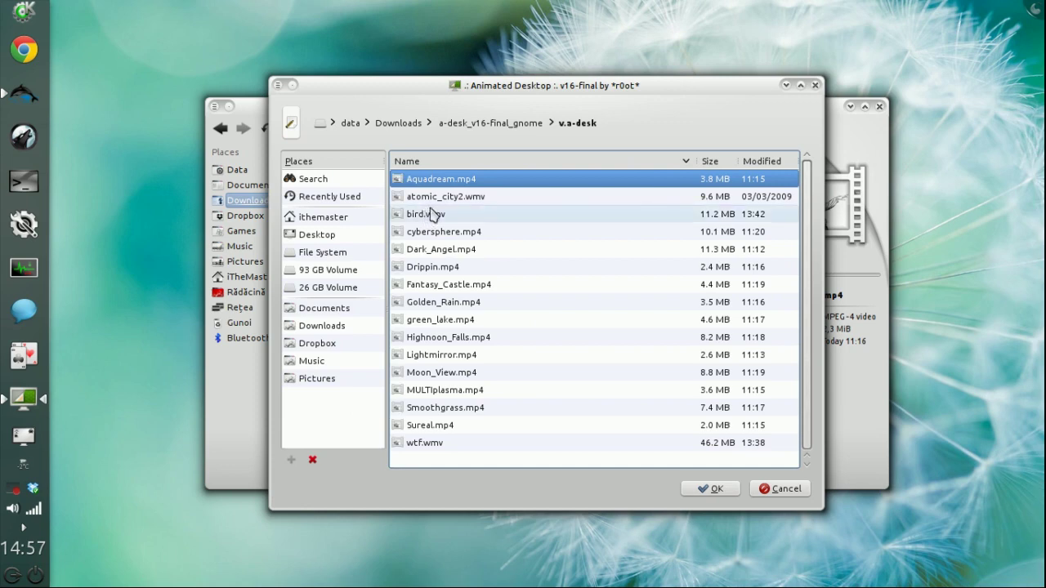
{"action": "left_click", "coordinate": [456, 250]}
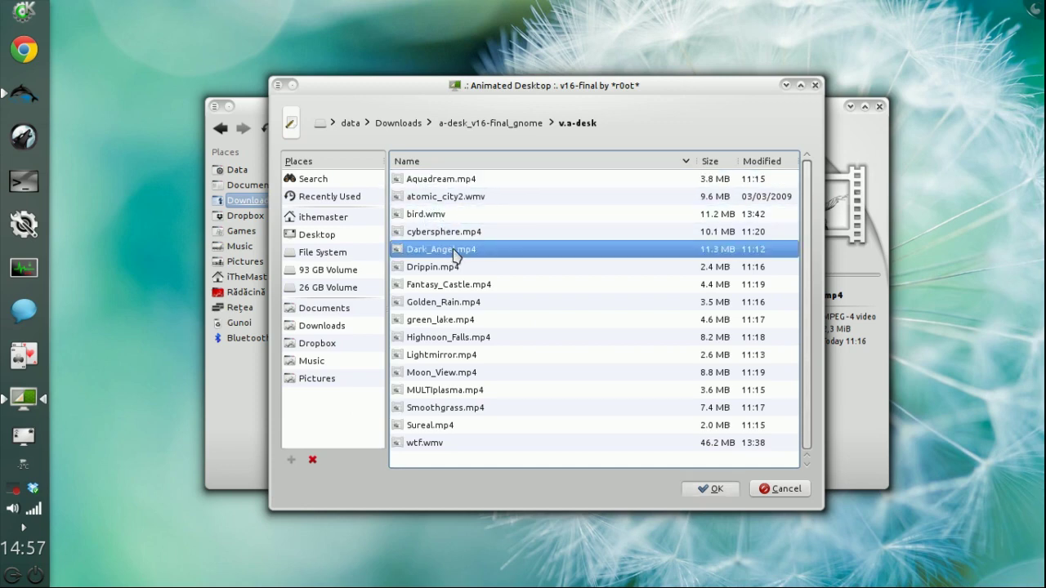
{"action": "double_click", "coordinate": [454, 251]}
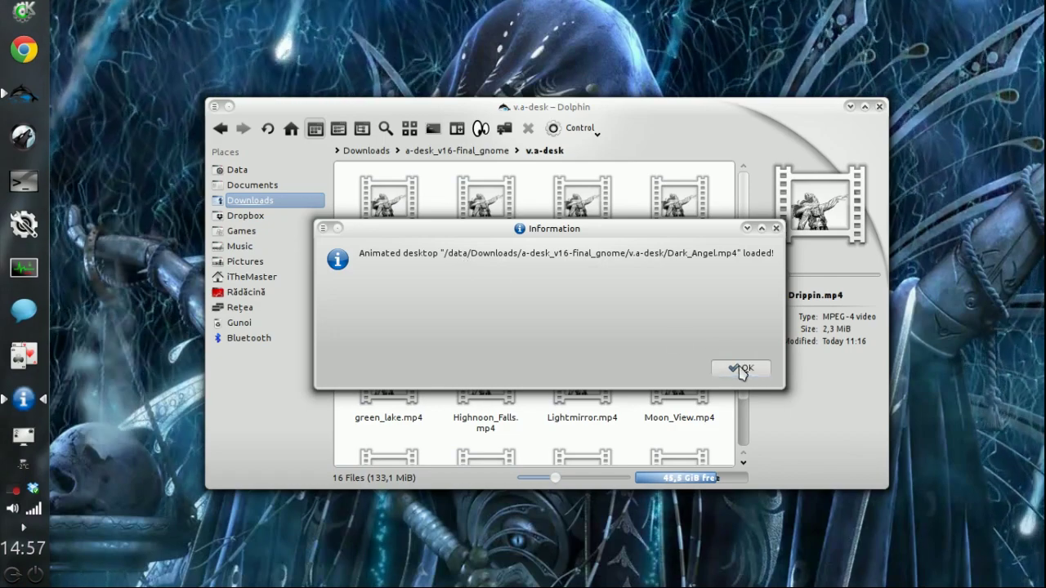
{"action": "left_click", "coordinate": [742, 370]}
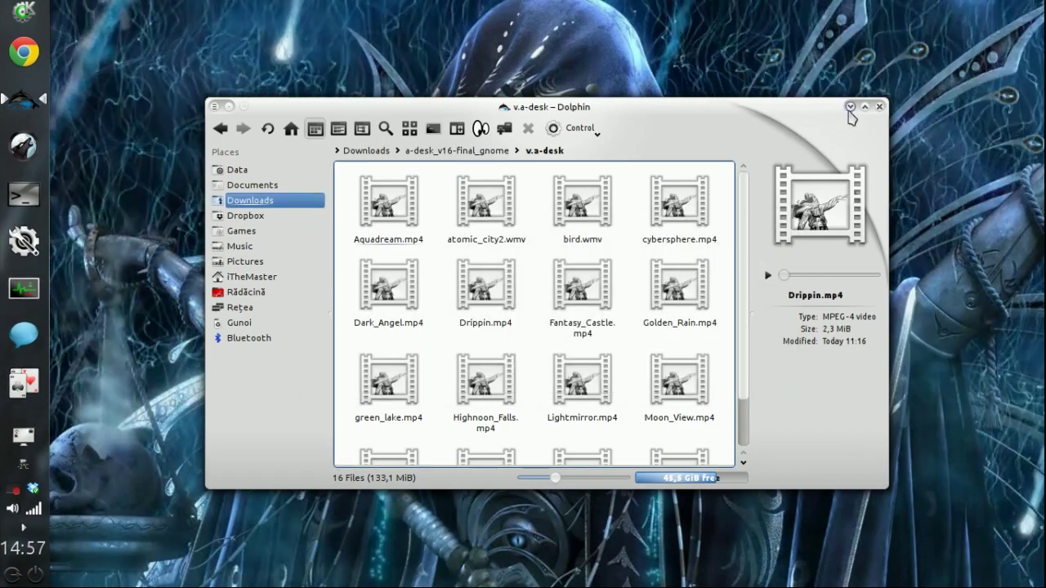
Step: Minimize the file manager to view the animated wallpaper, and check the options in the desktop's context menu
{"action": "left_click", "coordinate": [849, 107]}
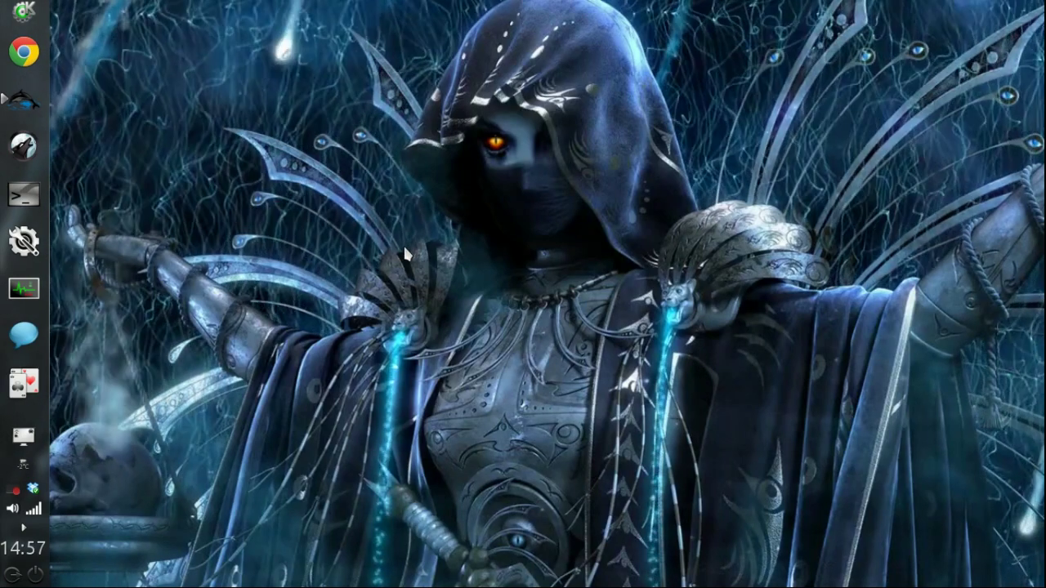
{"action": "mouse_move", "coordinate": [23, 108]}
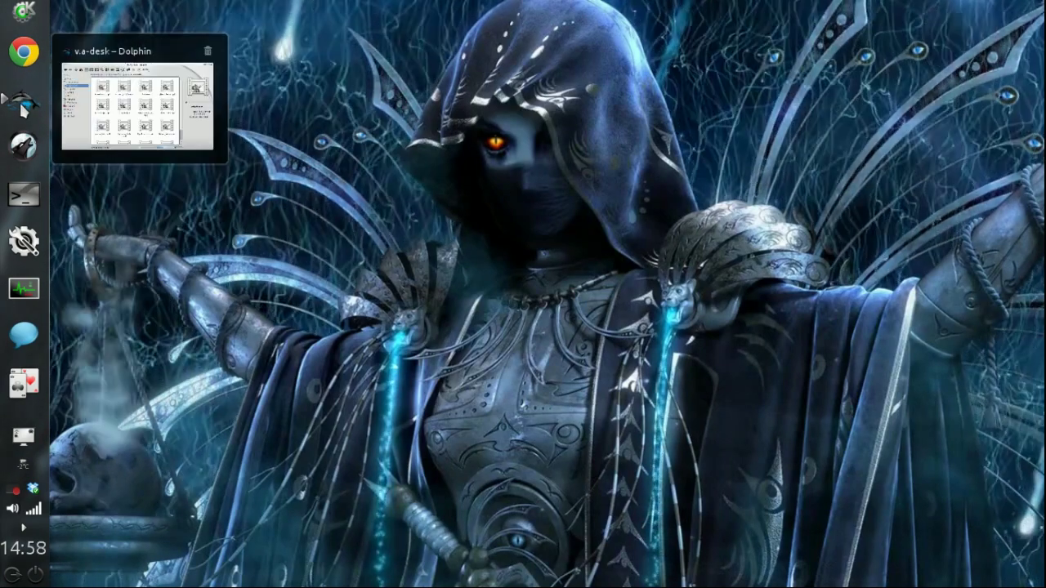
{"action": "right_click", "coordinate": [486, 84]}
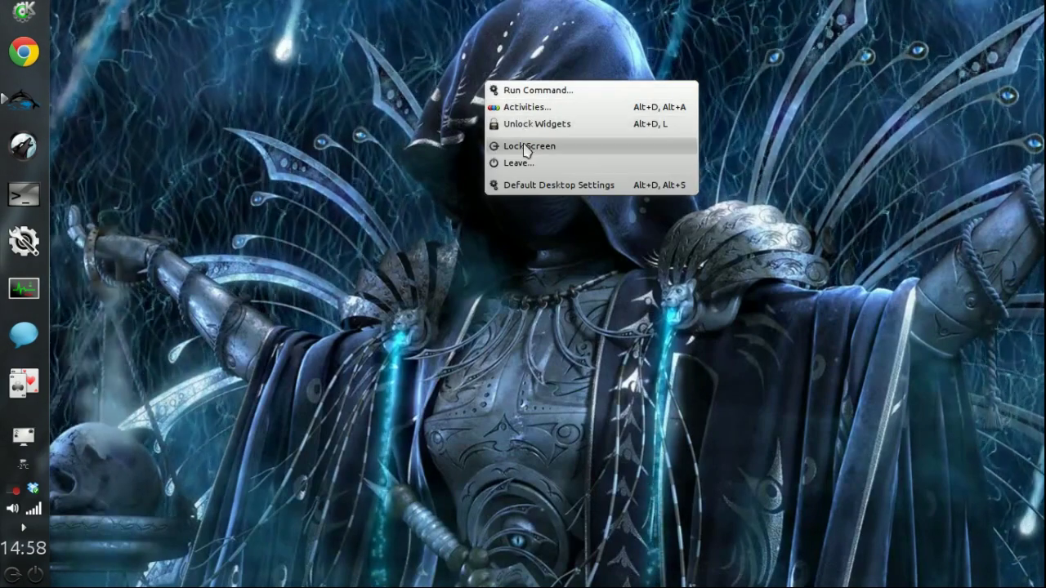
{"action": "left_click", "coordinate": [524, 274]}
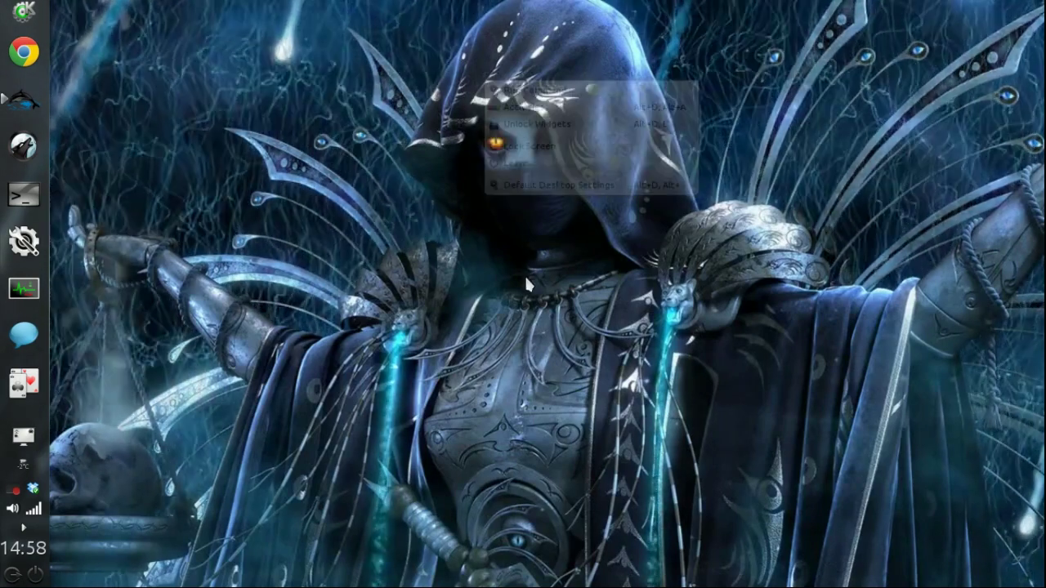
Step: Restore the file manager and run a-desk_EN from the bin folder to stop the animated wallpaper
{"action": "left_click", "coordinate": [32, 101]}
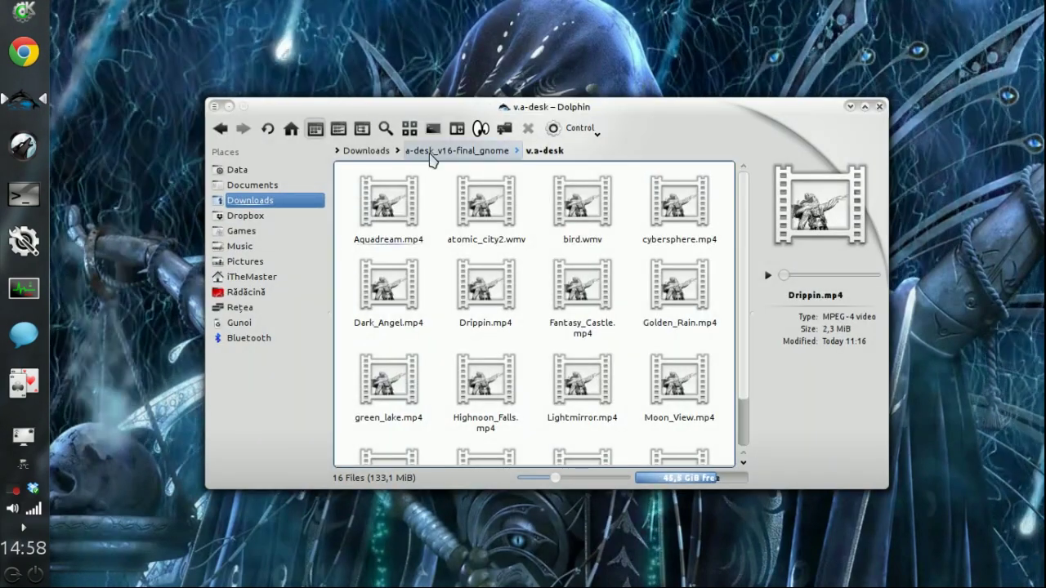
{"action": "left_click", "coordinate": [430, 156]}
{"action": "left_click", "coordinate": [400, 225]}
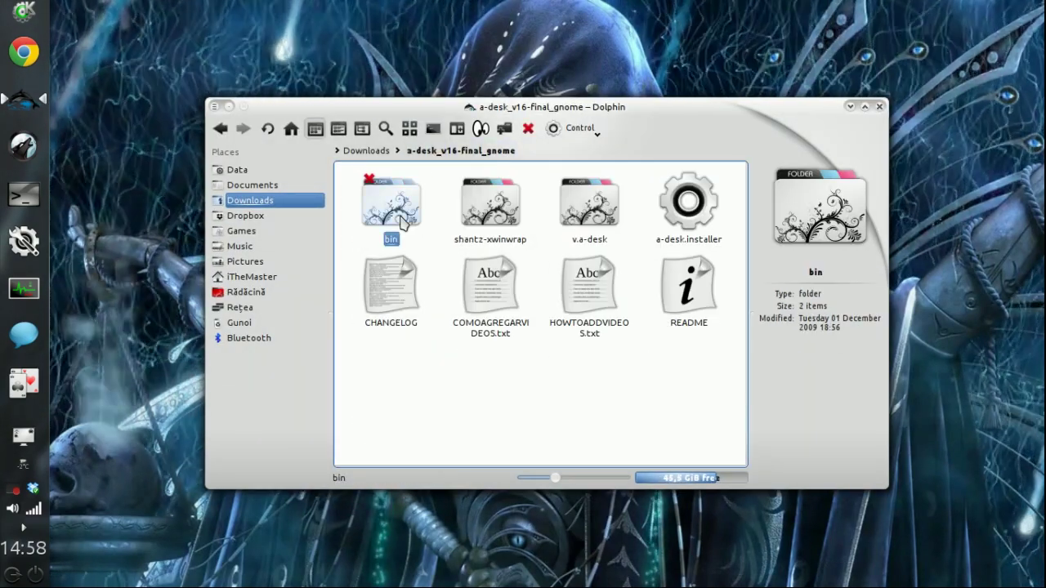
{"action": "left_click", "coordinate": [401, 224]}
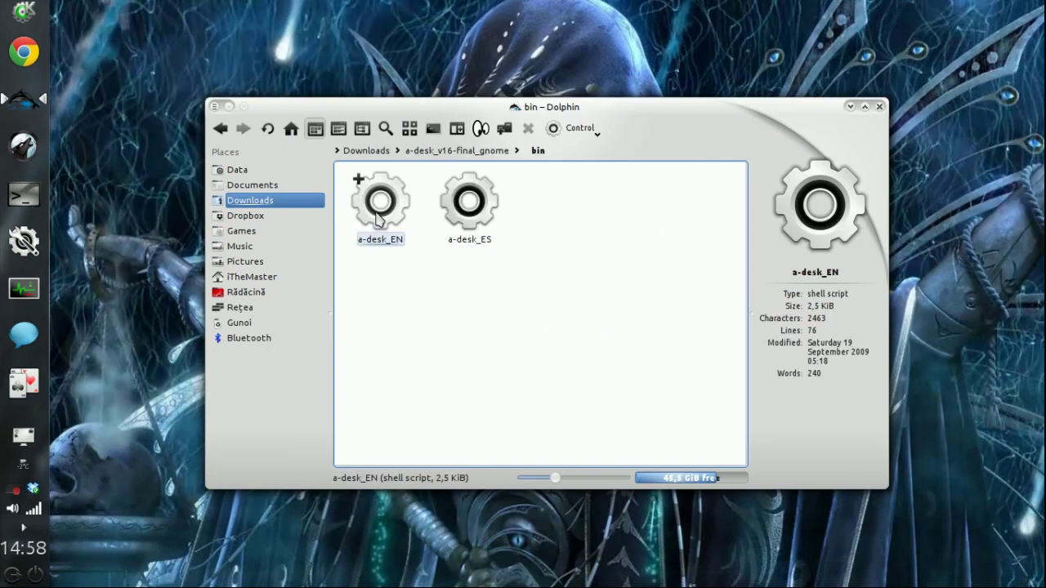
{"action": "left_click", "coordinate": [379, 211]}
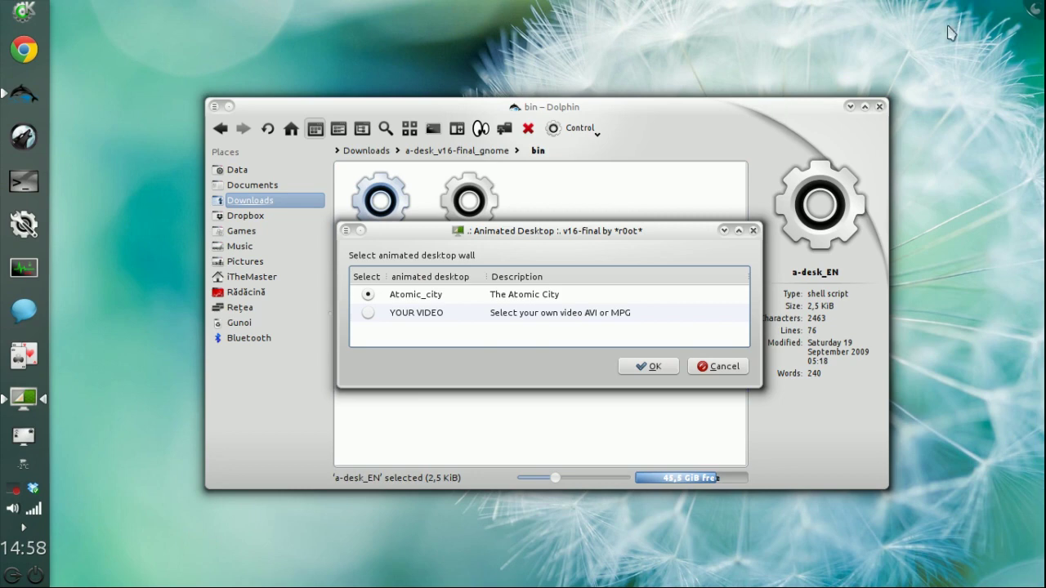
Step: Show the bare desktop, bring the windows back, and cancel the animated desktop selection dialog
{"action": "left_click", "coordinate": [1033, 6]}
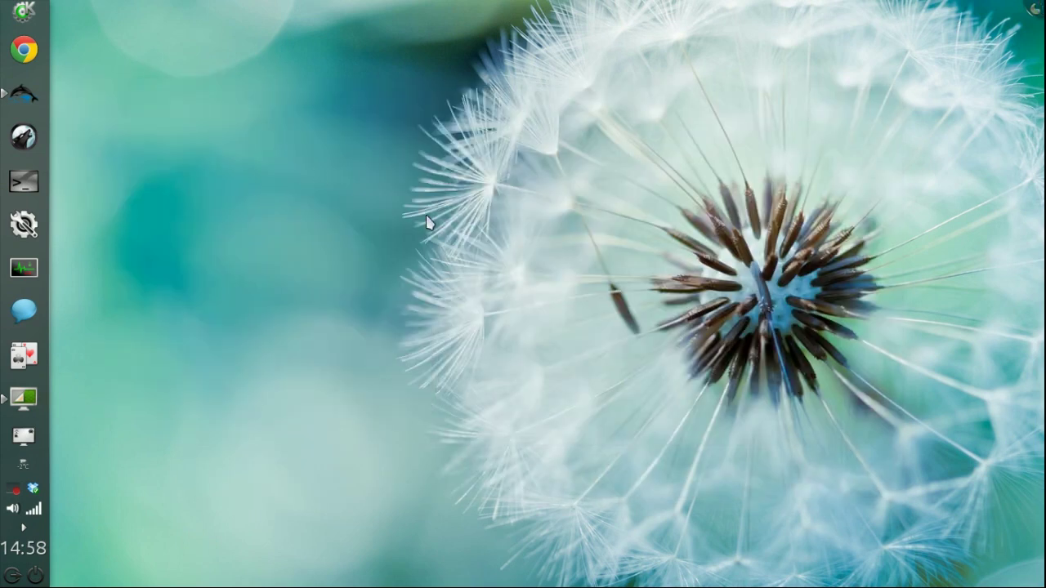
{"action": "left_click", "coordinate": [1034, 7]}
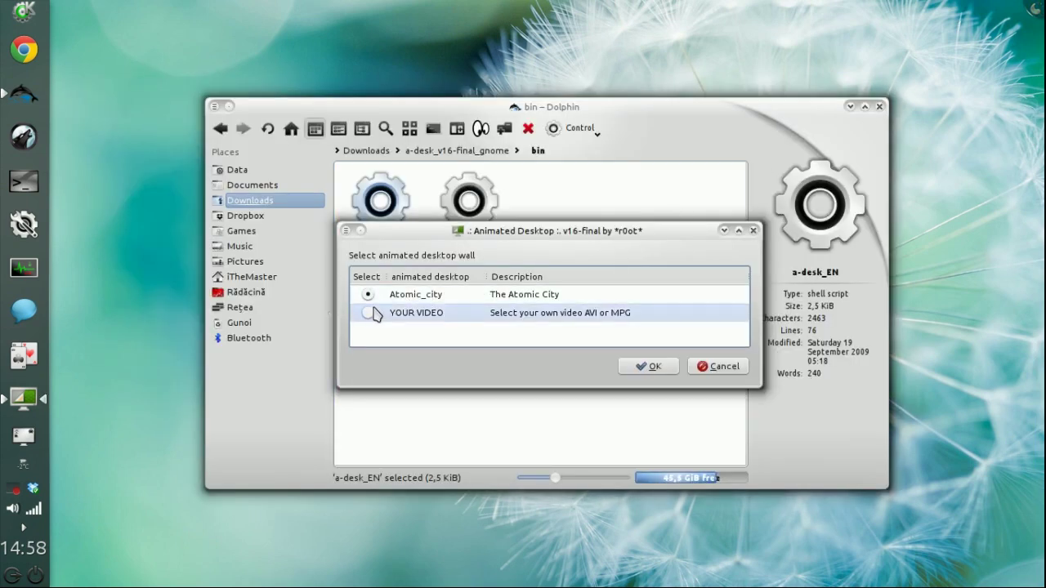
{"action": "left_click", "coordinate": [723, 369]}
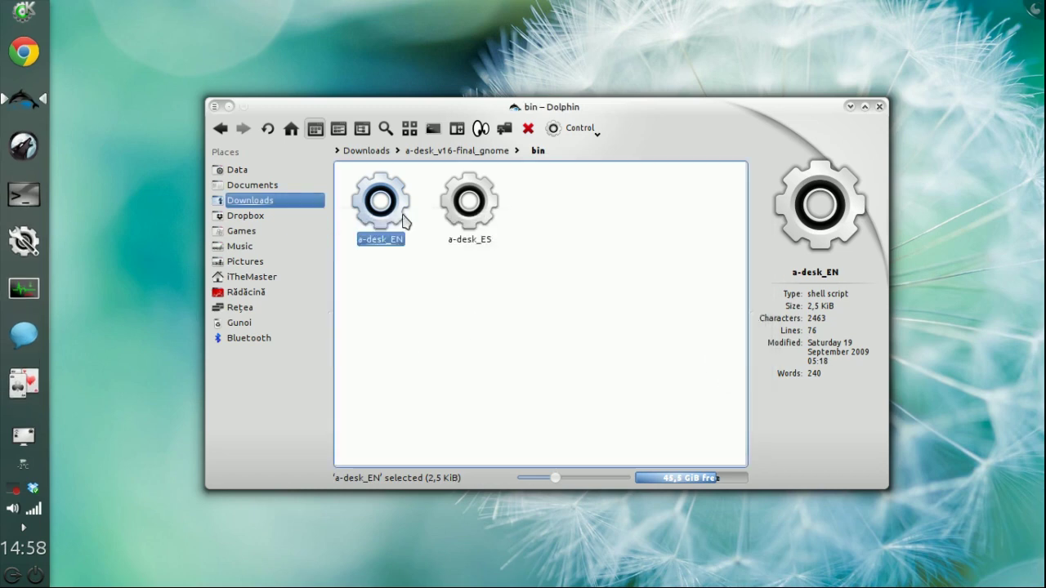
Step: View the desktop once more, restore the file manager and relaunch a-desk_EN
{"action": "left_click", "coordinate": [1033, 7]}
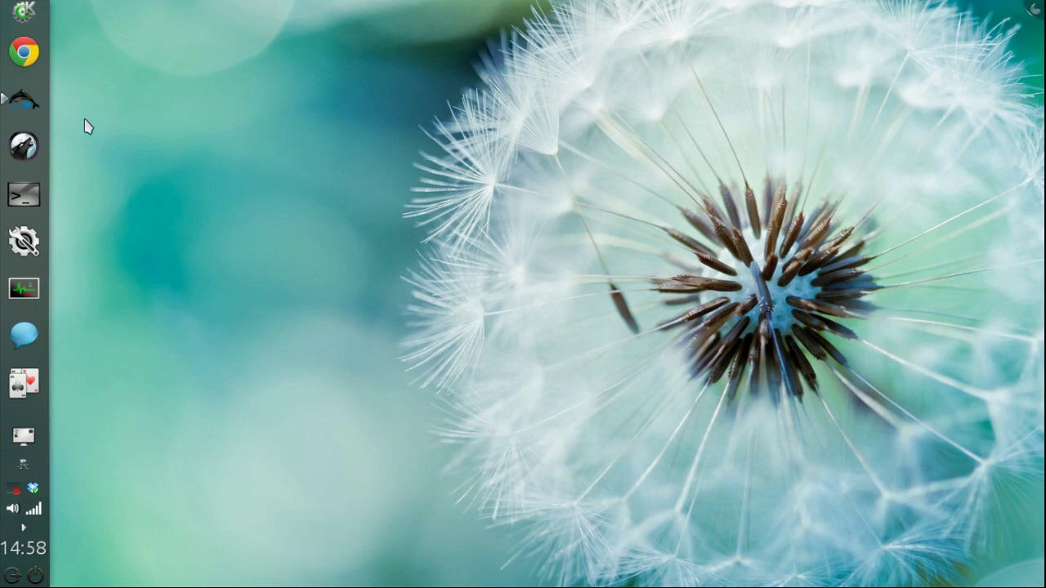
{"action": "left_click", "coordinate": [27, 99]}
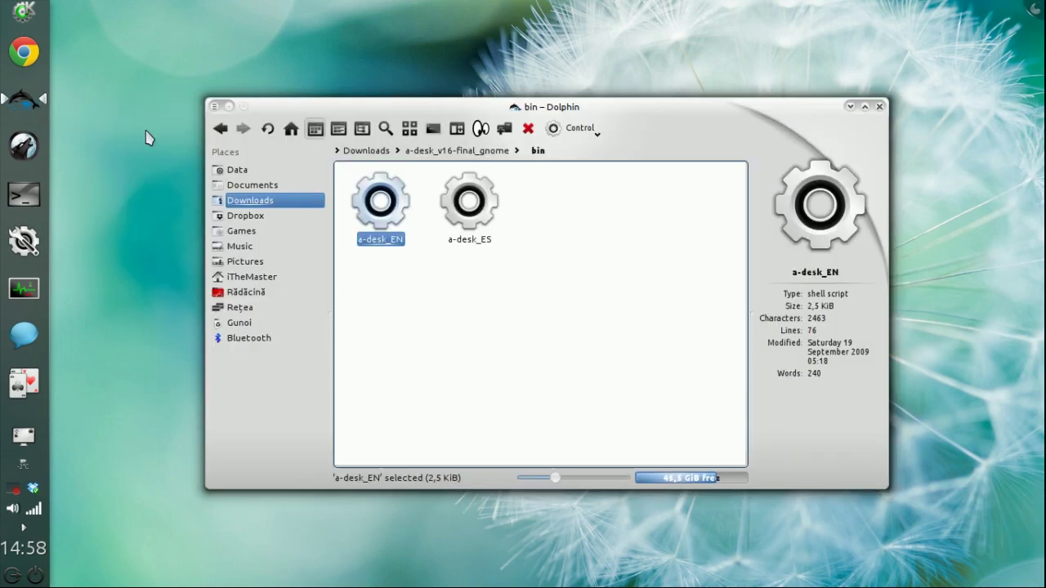
{"action": "double_click", "coordinate": [384, 214]}
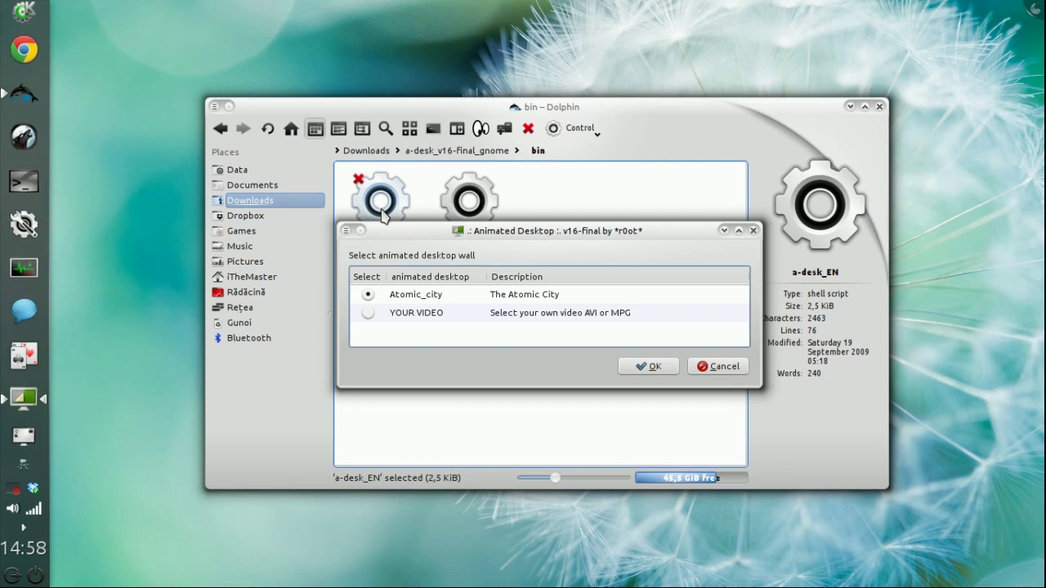
Step: Choose YOUR VIDEO and load bird.wmv from Downloads/a-desk_v16-final_gnome/v.a-desk as the animated desktop, then dismiss the confirmation
{"action": "left_click", "coordinate": [367, 312]}
{"action": "left_click", "coordinate": [647, 366]}
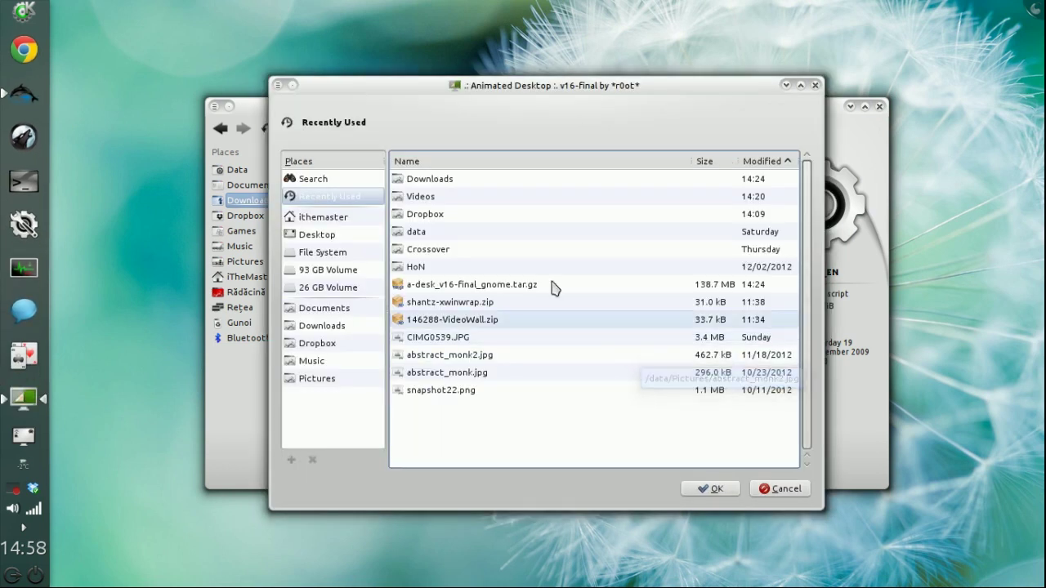
{"action": "double_click", "coordinate": [446, 184]}
{"action": "double_click", "coordinate": [443, 182]}
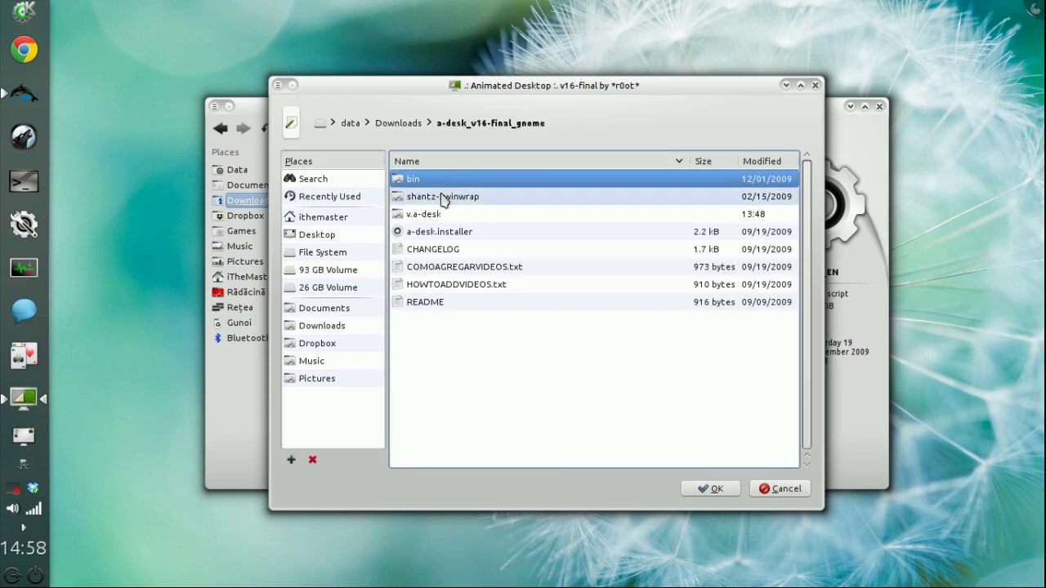
{"action": "double_click", "coordinate": [439, 214]}
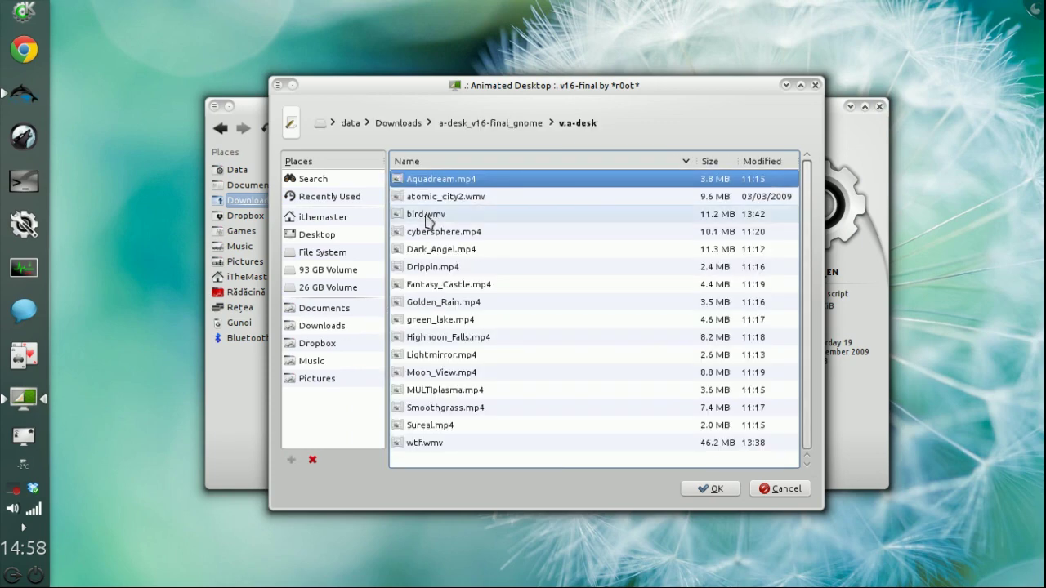
{"action": "double_click", "coordinate": [437, 215]}
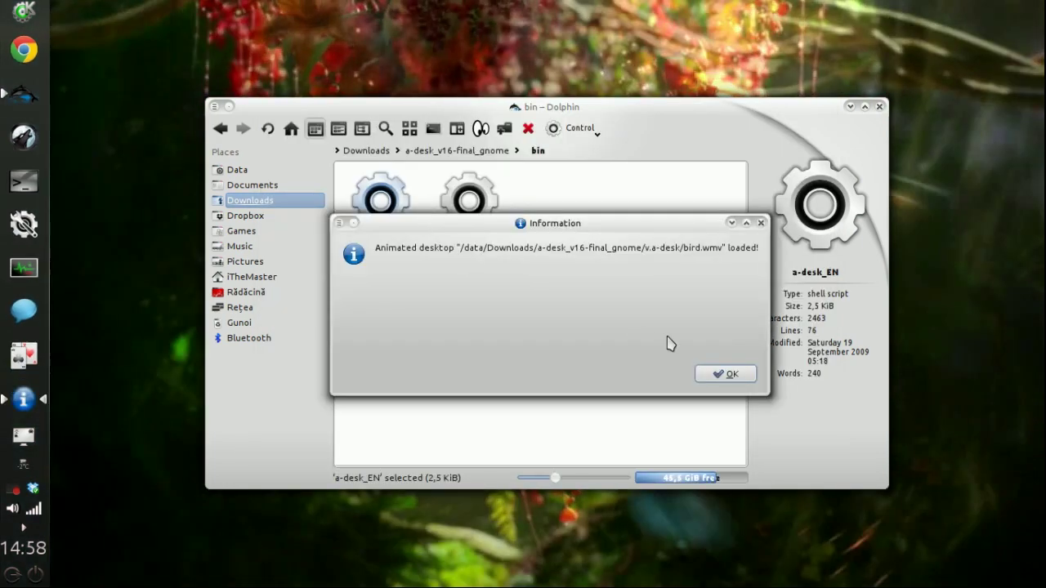
{"action": "left_click", "coordinate": [726, 375]}
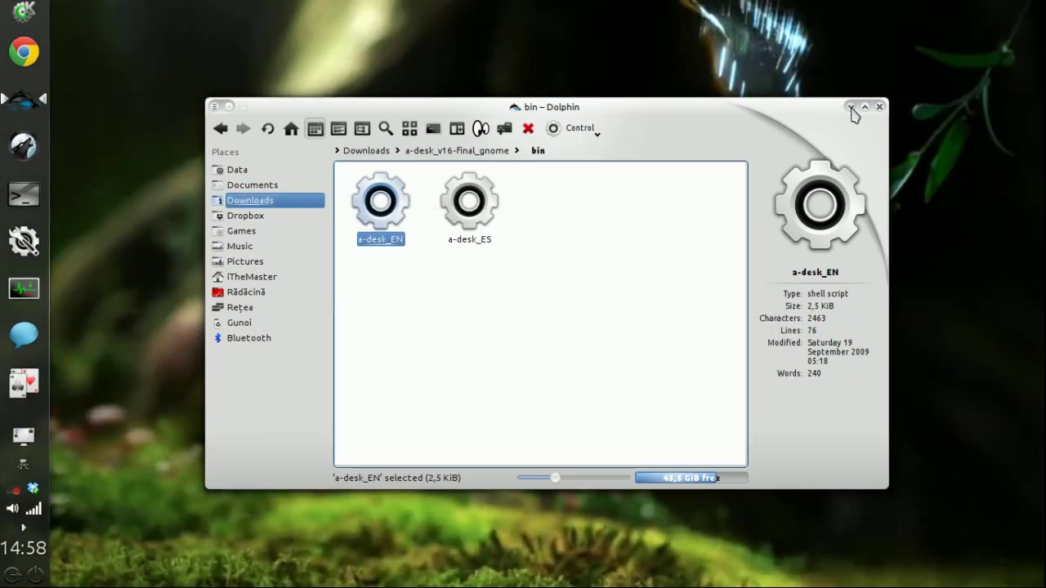
Step: Minimize the file manager to watch the bird wallpaper, and open and dismiss the desktop's context menu over it
{"action": "left_click", "coordinate": [850, 106]}
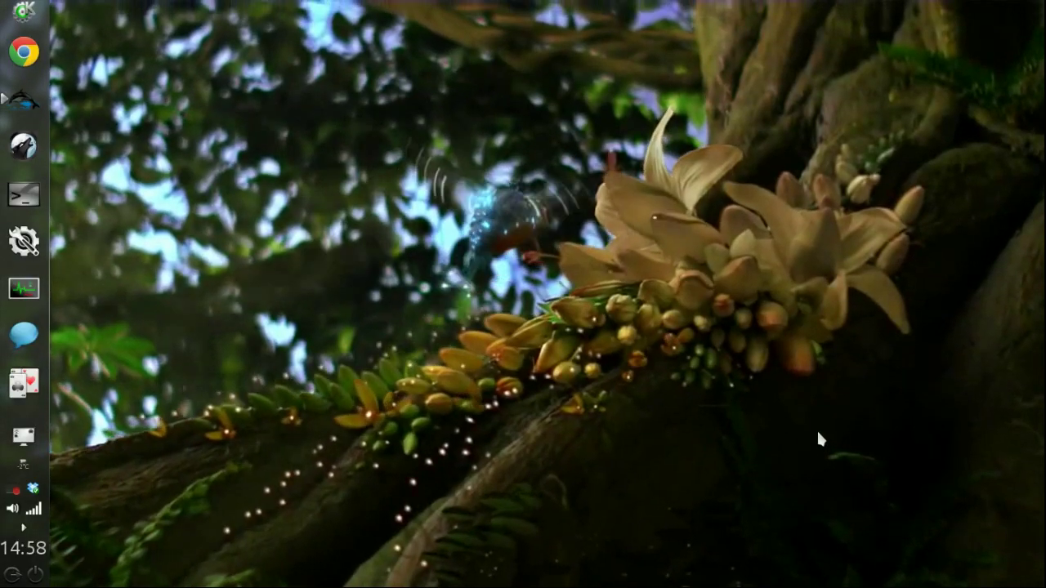
{"action": "right_click", "coordinate": [816, 429]}
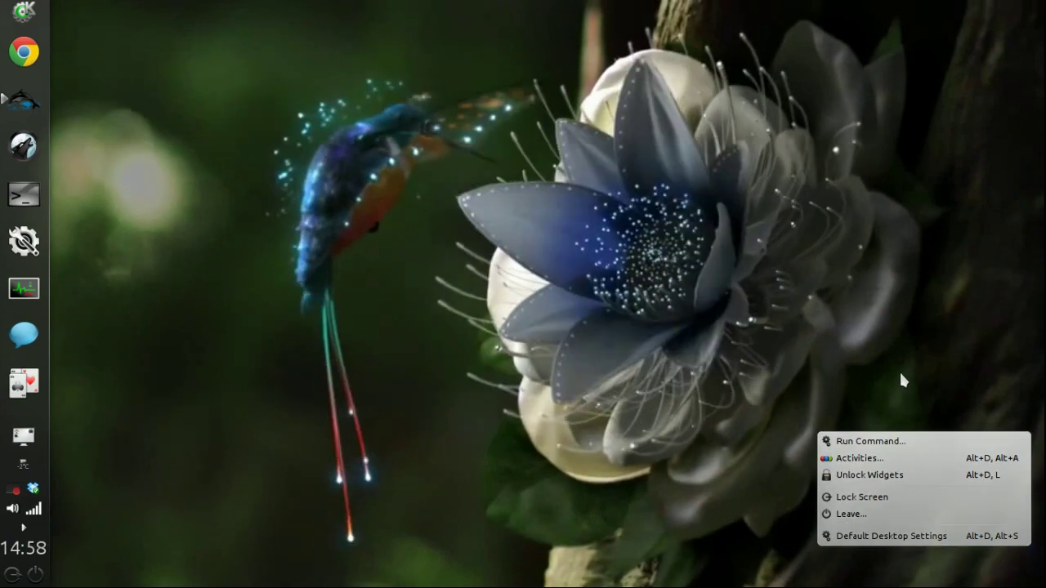
{"action": "left_click", "coordinate": [900, 374]}
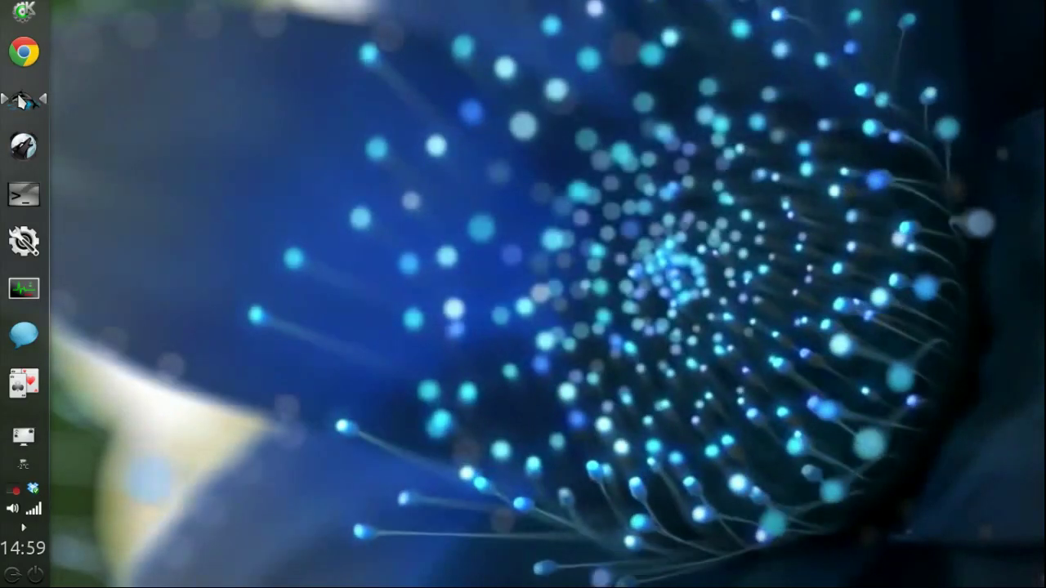
Step: Restore the file manager, move its window slightly, and run a-desk_EN to stop the bird wallpaper
{"action": "left_click", "coordinate": [22, 101]}
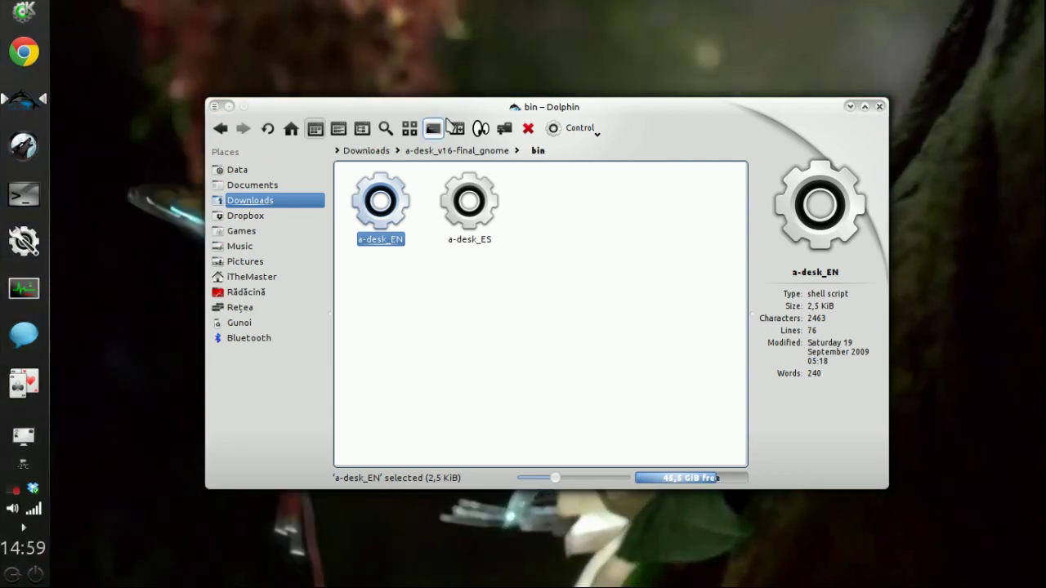
{"action": "left_click_drag", "start_coordinate": [473, 105], "coordinate": [535, 118]}
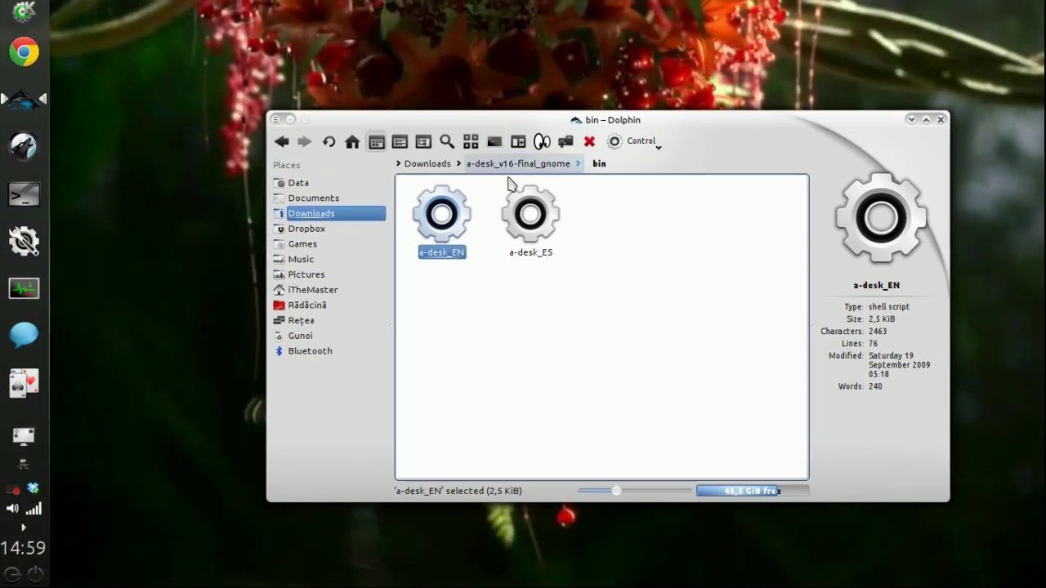
{"action": "left_click", "coordinate": [455, 225]}
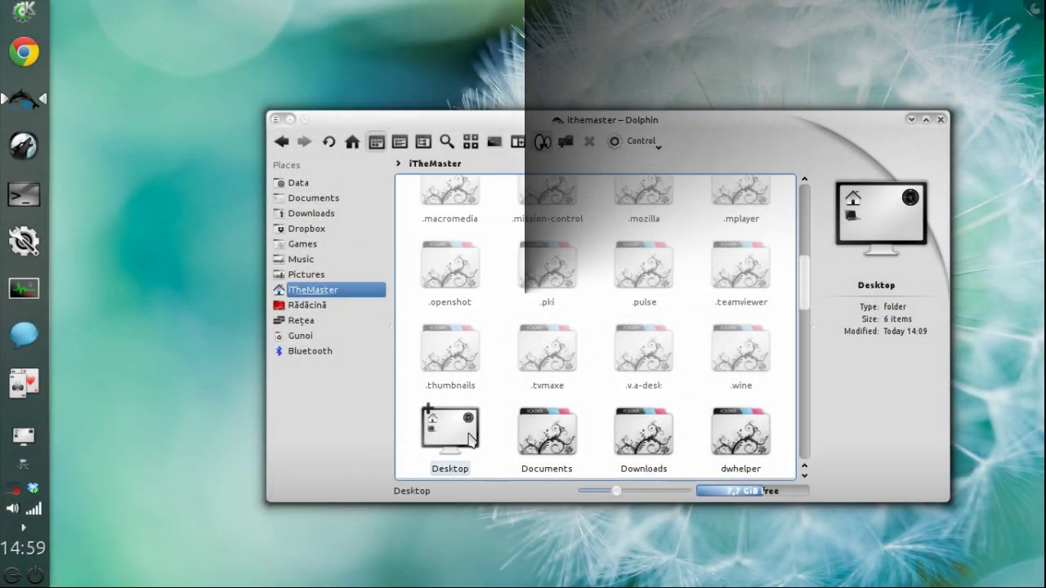
Step: Open the Desktop folder in the home directory and delete the existing Animated Wallpaper.desktop file
{"action": "left_click", "coordinate": [471, 442]}
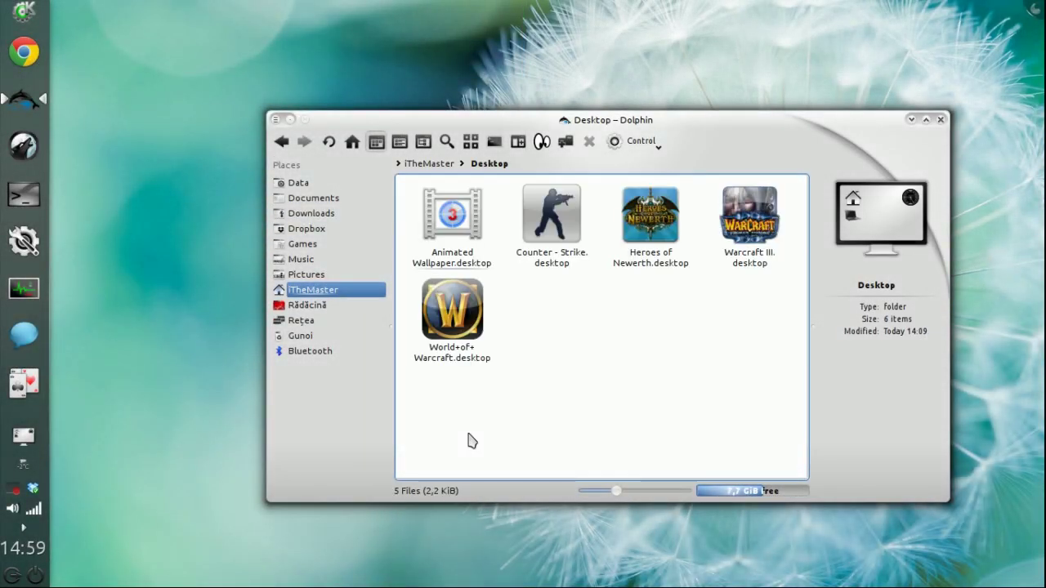
{"action": "left_click", "coordinate": [452, 221]}
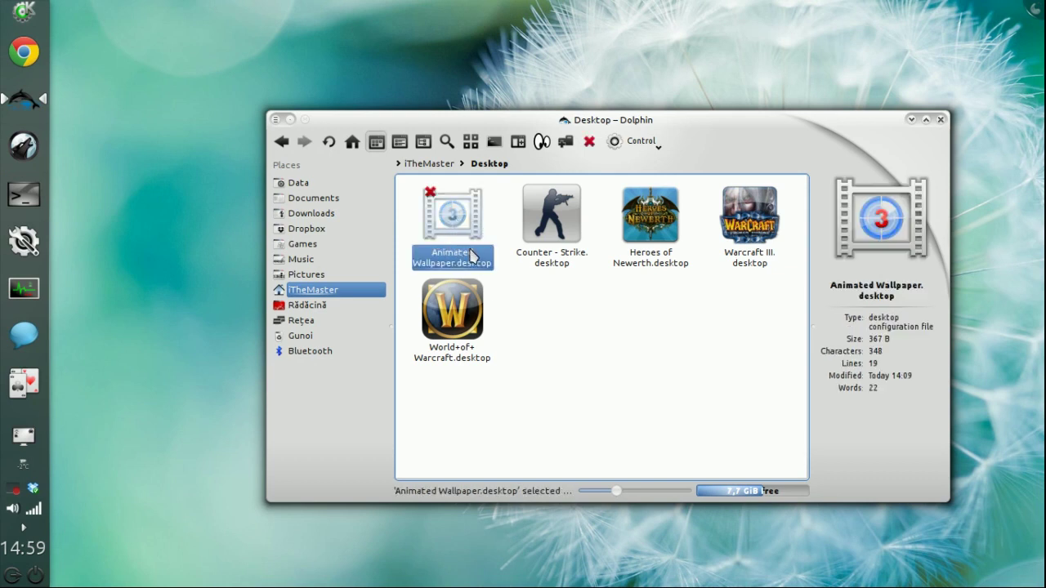
{"action": "key", "text": "Delete"}
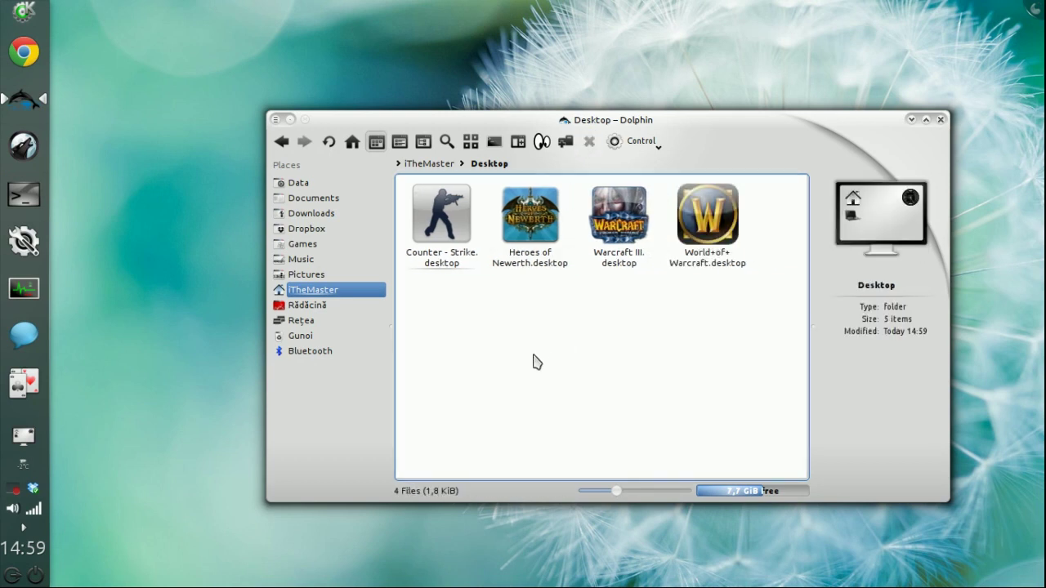
Step: Create a new Link to Application in the Desktop folder and name it Animated Wallpaper
{"action": "right_click", "coordinate": [489, 327]}
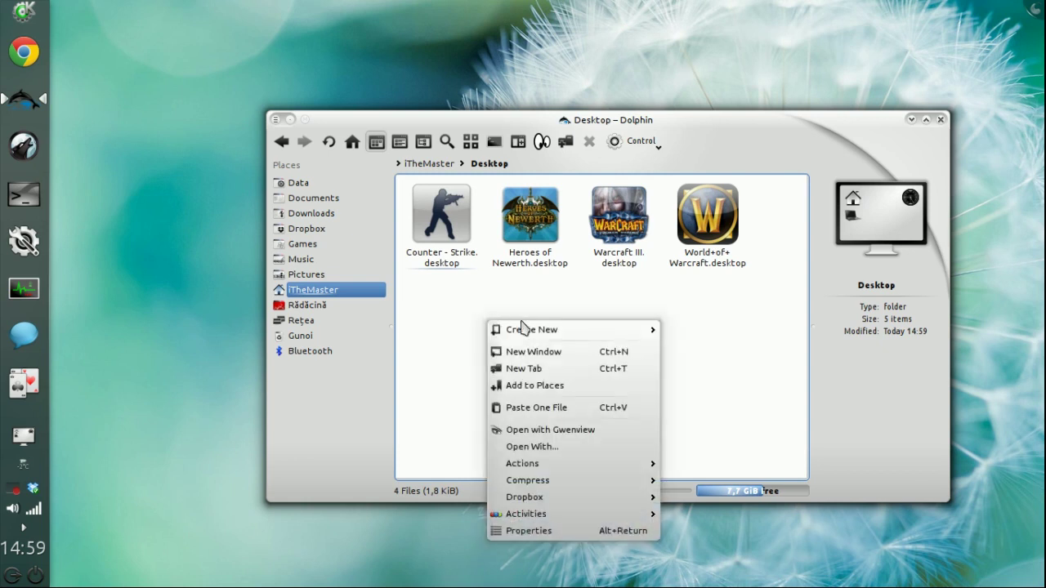
{"action": "mouse_move", "coordinate": [546, 331]}
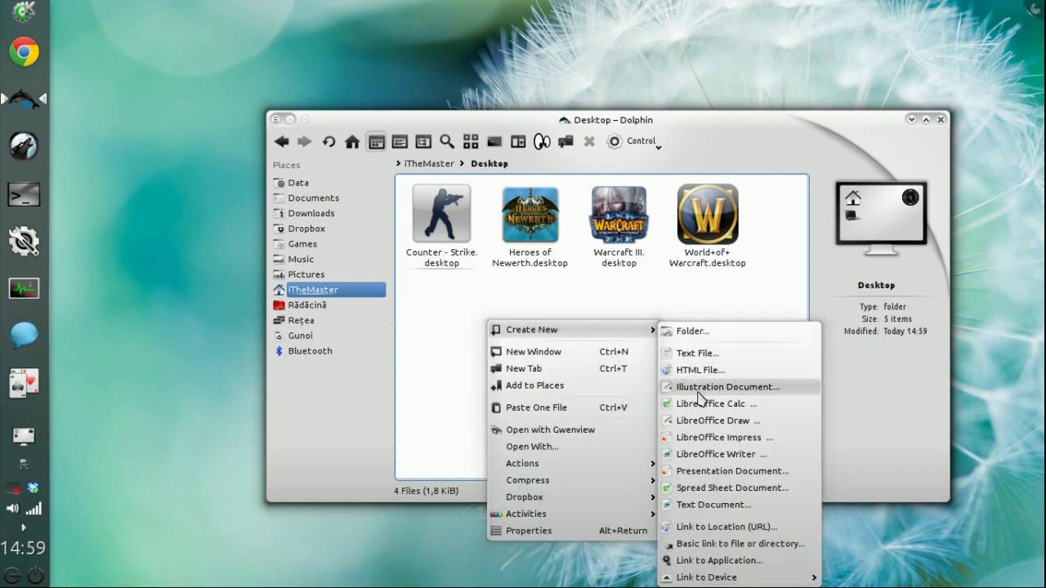
{"action": "left_click", "coordinate": [698, 562]}
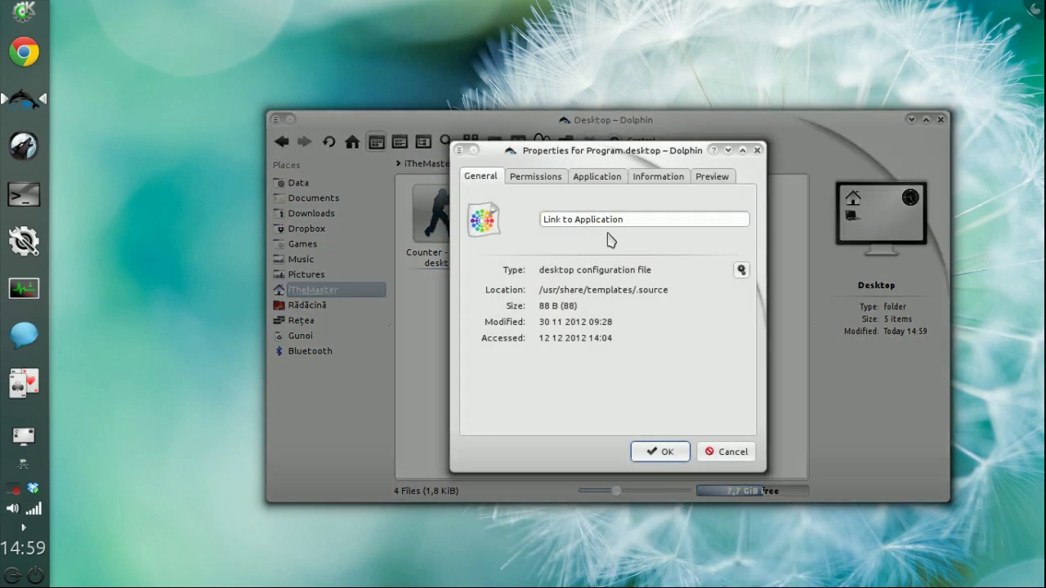
{"action": "left_click_drag", "start_coordinate": [629, 219], "coordinate": [445, 209]}
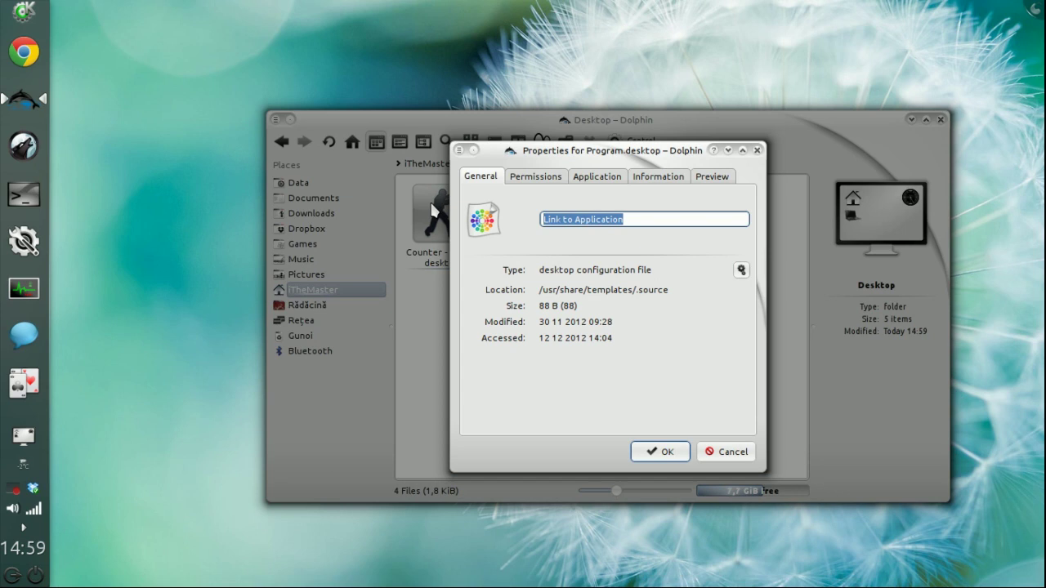
{"action": "type", "text": "Animated Wallpaper"}
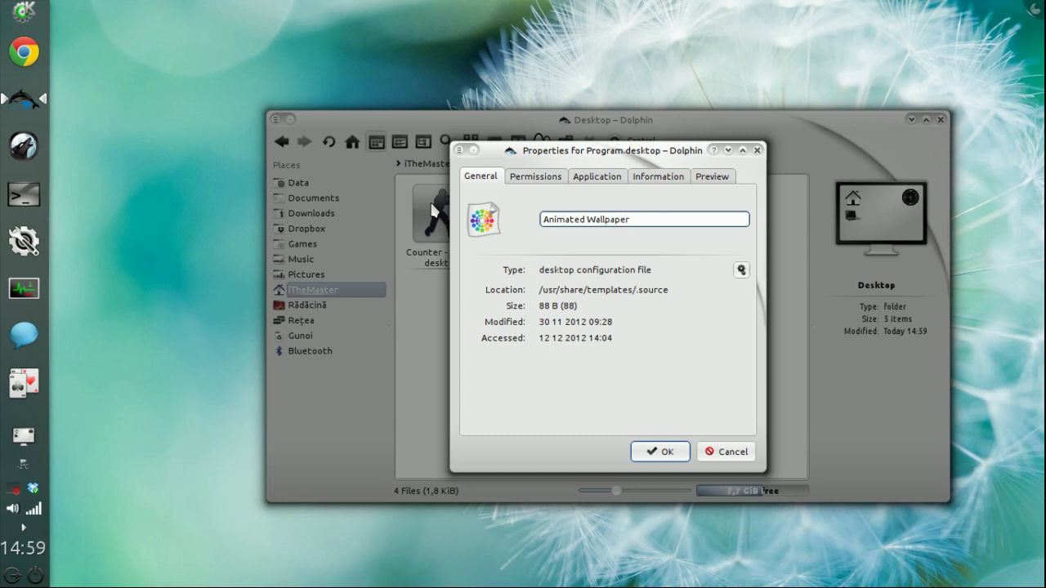
Step: Set the link's command to a-desk_EN from Downloads/a-desk_v16-final_gnome/bin and save the link
{"action": "left_click", "coordinate": [597, 177]}
{"action": "left_click", "coordinate": [553, 263]}
{"action": "left_click", "coordinate": [695, 269]}
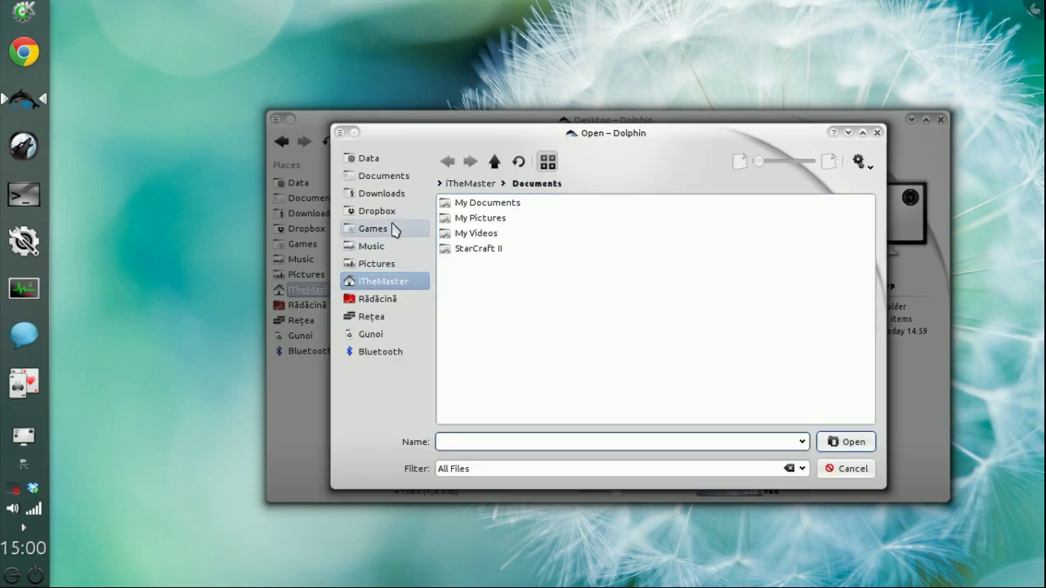
{"action": "left_click", "coordinate": [372, 161]}
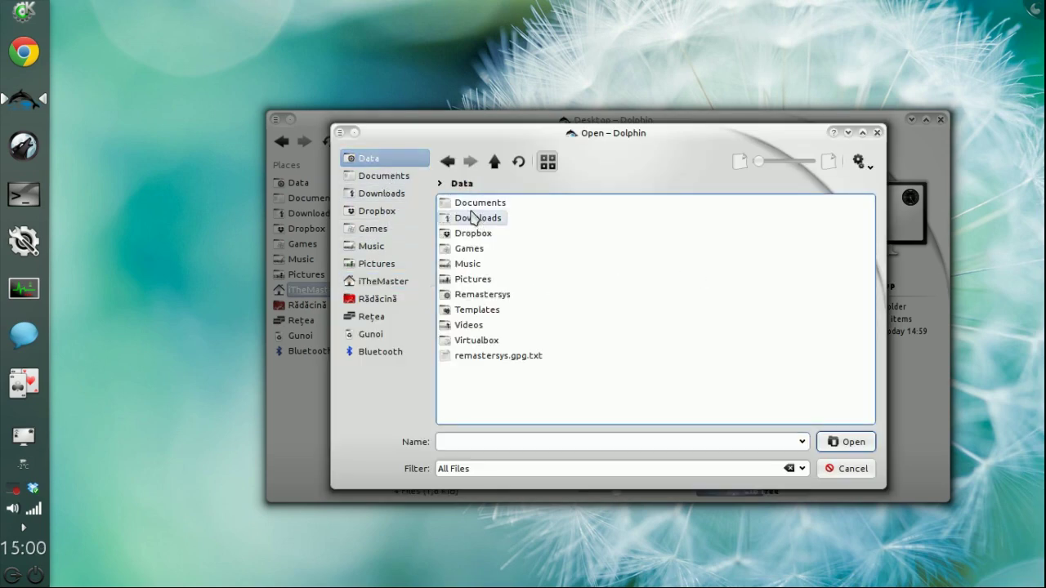
{"action": "left_click", "coordinate": [398, 194]}
{"action": "left_click", "coordinate": [492, 204]}
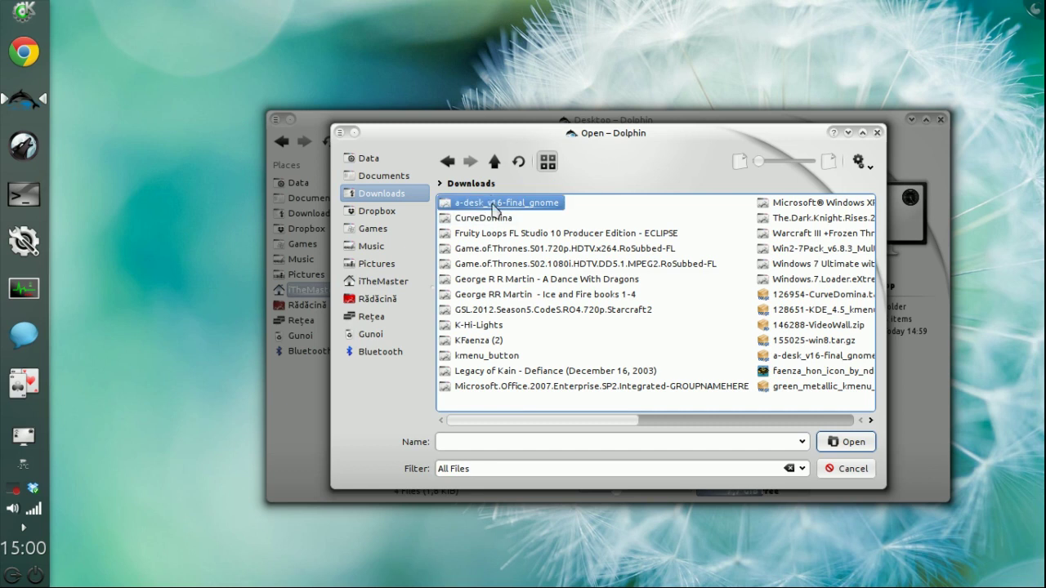
{"action": "left_click", "coordinate": [462, 206]}
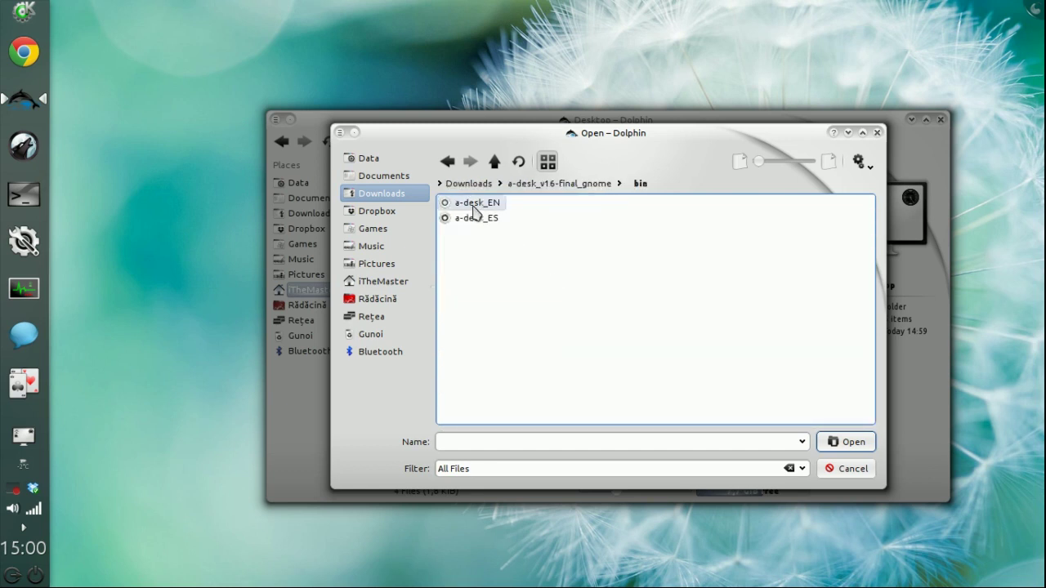
{"action": "left_click", "coordinate": [482, 204]}
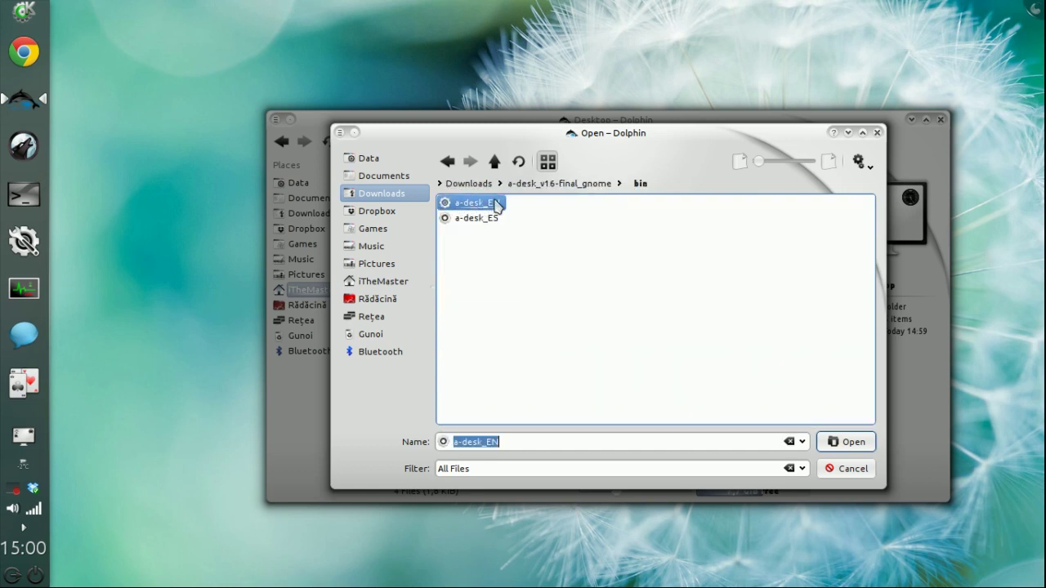
{"action": "left_click", "coordinate": [848, 442]}
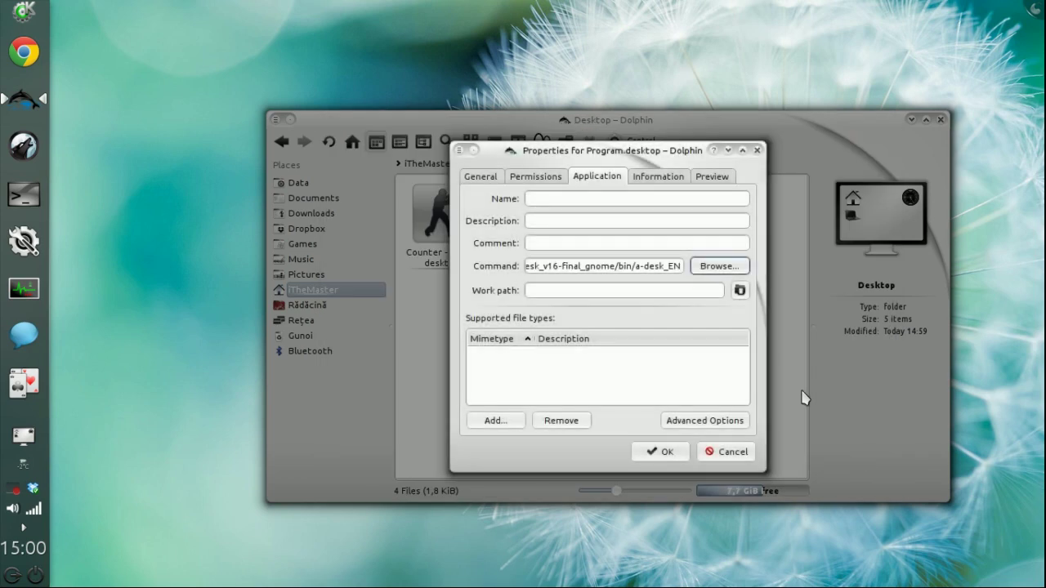
{"action": "left_click", "coordinate": [665, 451]}
Step: Change the icon of Animated Wallpaper.desktop to the avidemux system icon in its properties
{"action": "left_click", "coordinate": [471, 239]}
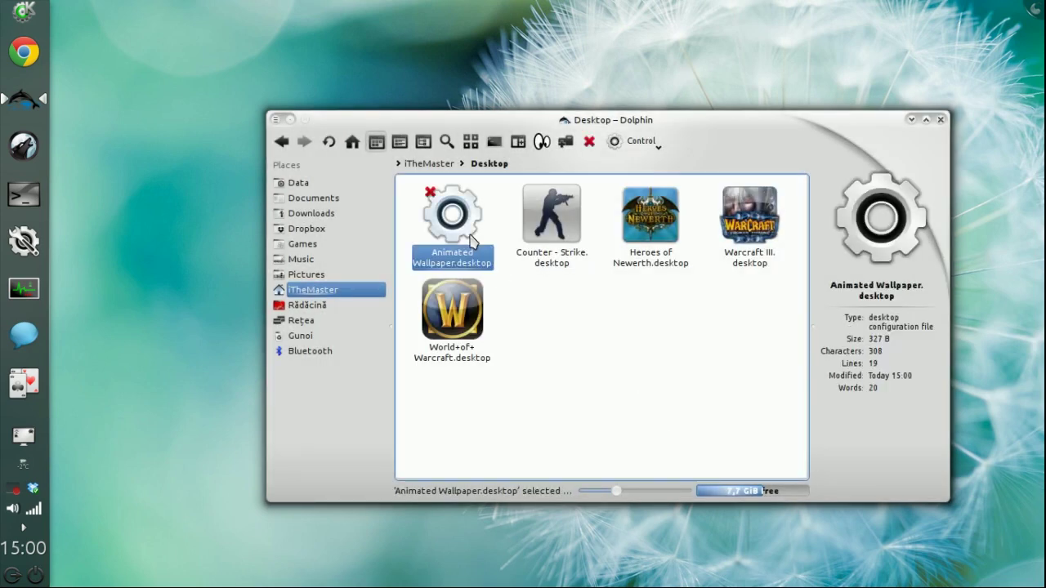
{"action": "right_click", "coordinate": [462, 231]}
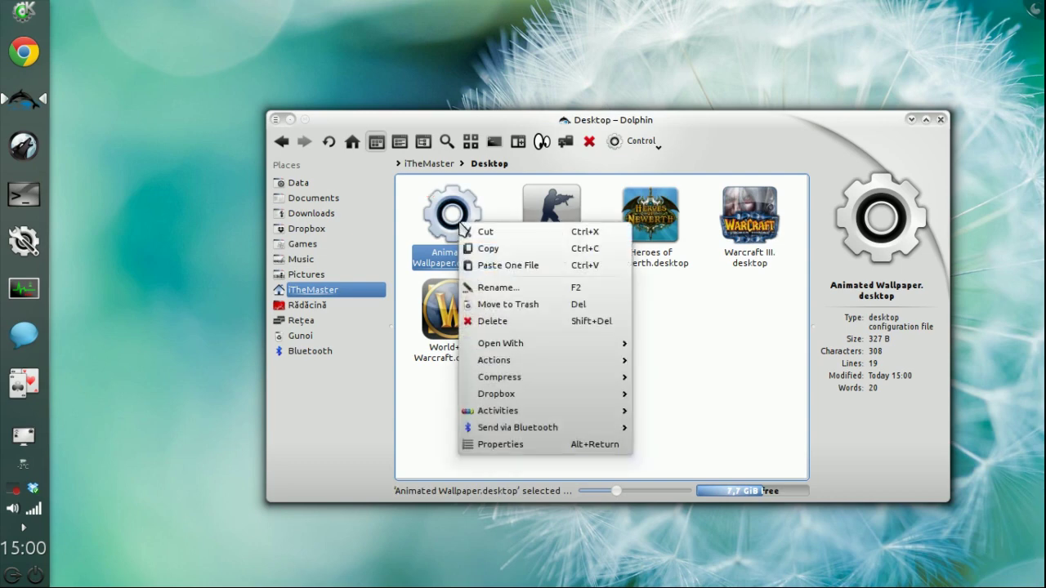
{"action": "left_click", "coordinate": [508, 445]}
{"action": "left_click", "coordinate": [492, 224]}
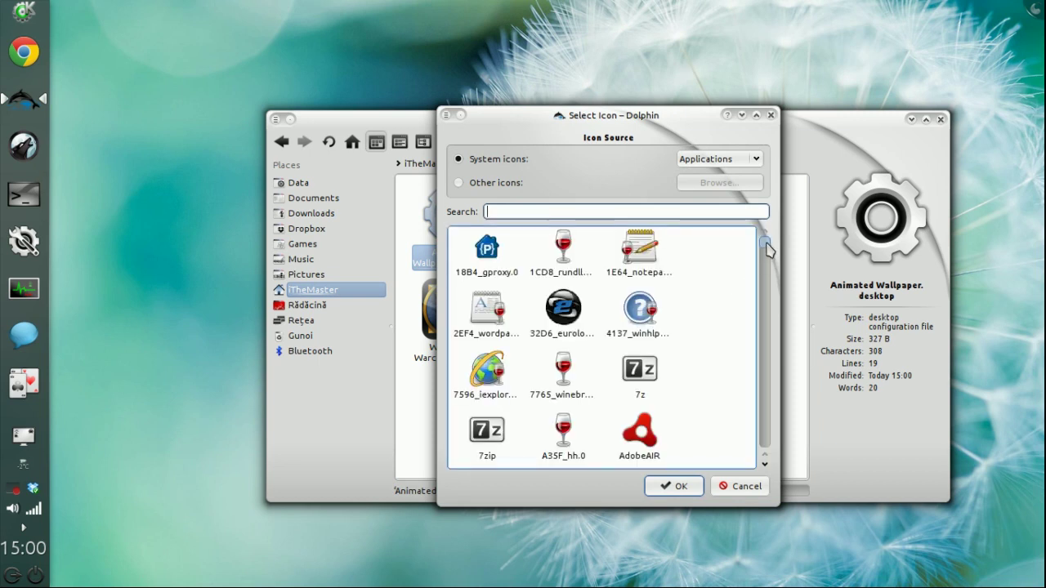
{"action": "left_click_drag", "start_coordinate": [766, 245], "coordinate": [764, 362]}
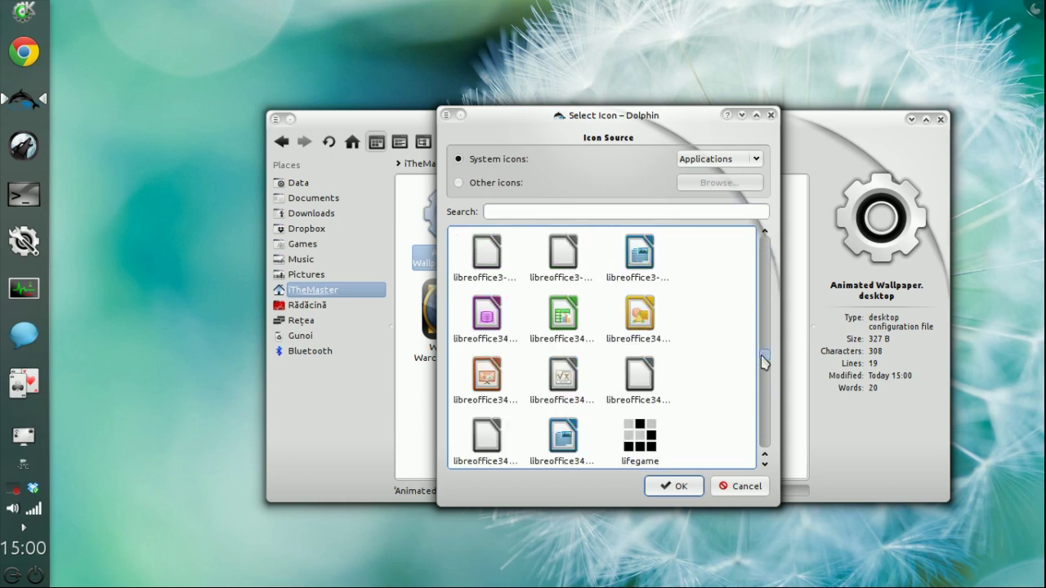
{"action": "scroll", "coordinate": [725, 357], "scroll_direction": "up", "scroll_amount": 6}
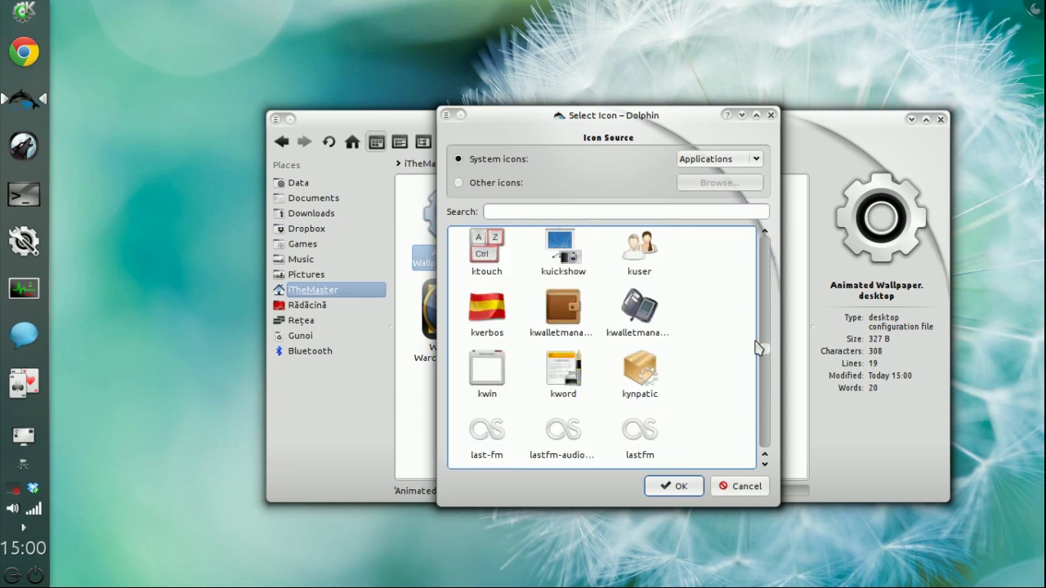
{"action": "left_click_drag", "start_coordinate": [765, 351], "coordinate": [777, 254]}
{"action": "scroll", "coordinate": [747, 279], "scroll_direction": "down", "scroll_amount": 9}
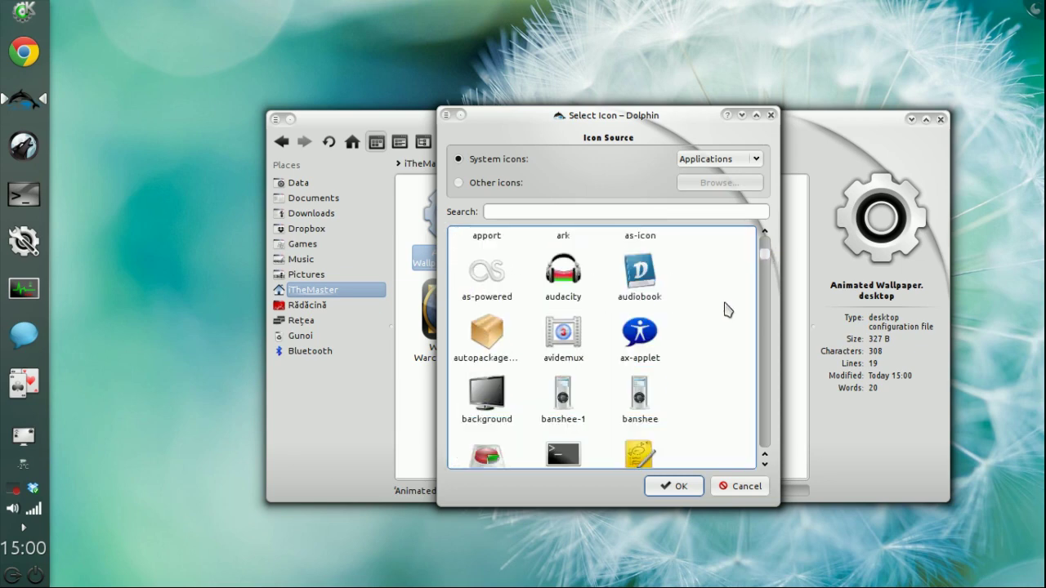
{"action": "left_click", "coordinate": [563, 333]}
{"action": "left_click", "coordinate": [672, 485]}
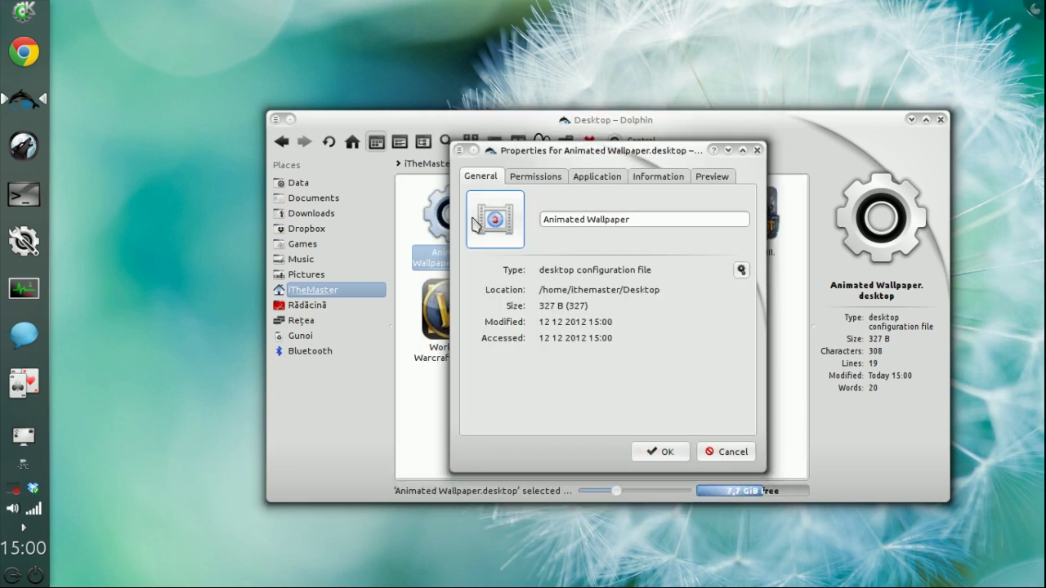
{"action": "left_click", "coordinate": [666, 452]}
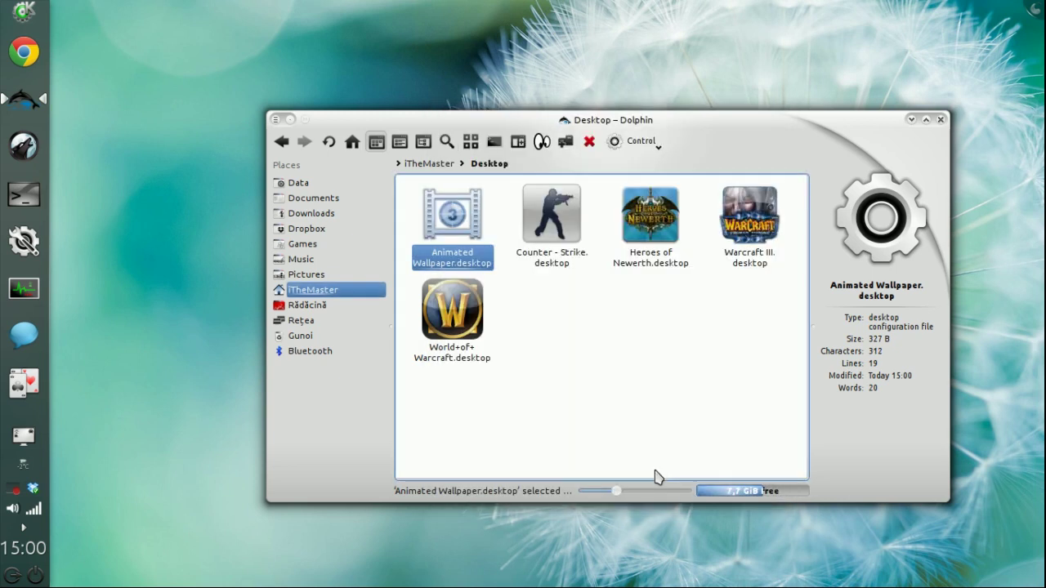
Step: Launch the Animated Wallpaper link from the Desktop folder to bring up the animated desktop selection
{"action": "left_click", "coordinate": [568, 365]}
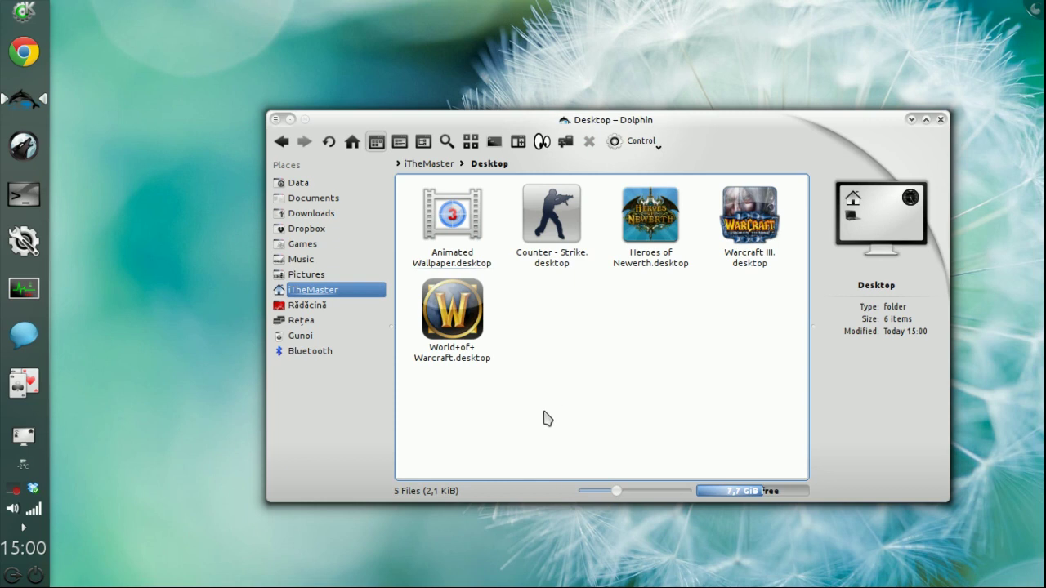
{"action": "left_click", "coordinate": [462, 219]}
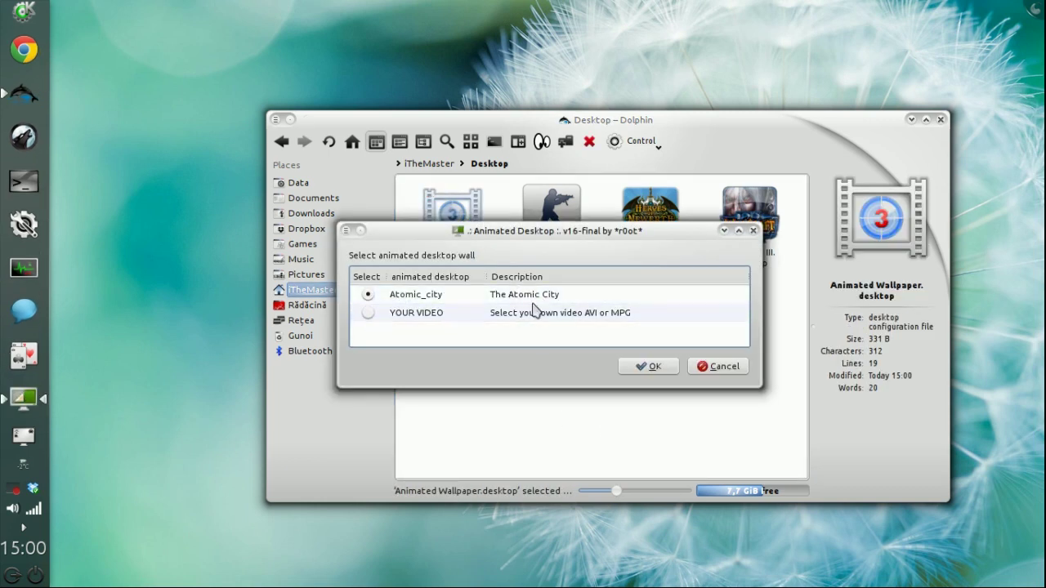
Step: Cancel the animated desktop selection and close the Desktop folder window
{"action": "left_click", "coordinate": [735, 368]}
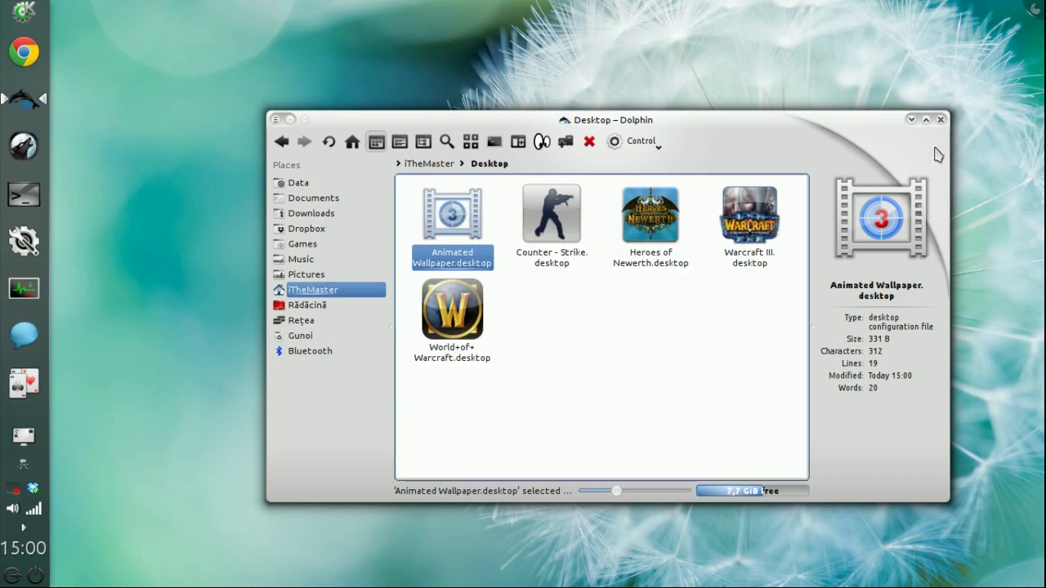
{"action": "left_click", "coordinate": [941, 120]}
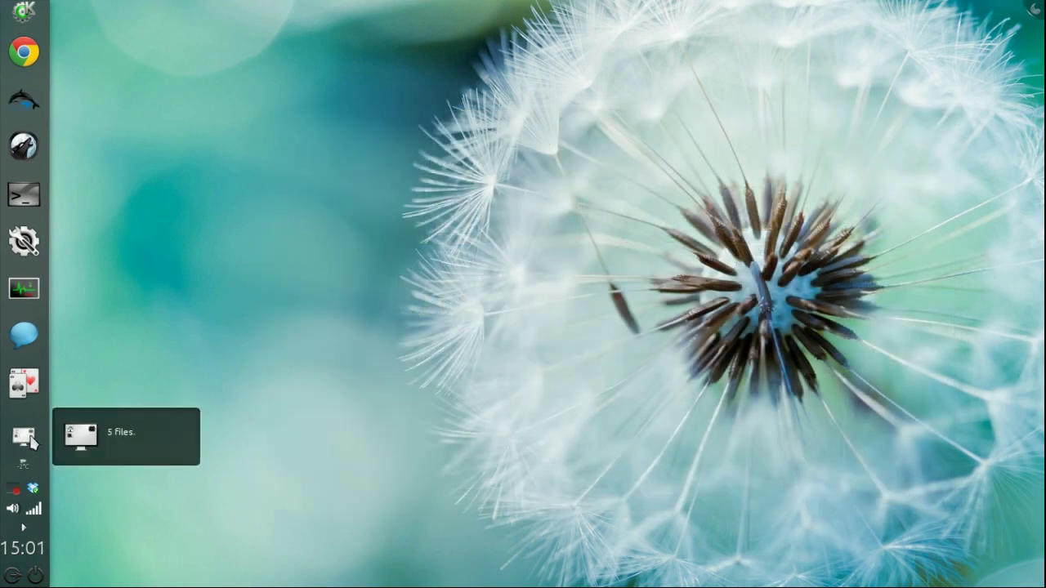
Step: Launch Animated Wallpaper.desktop from the folder view widget that lists the desktop files
{"action": "right_click", "coordinate": [34, 435]}
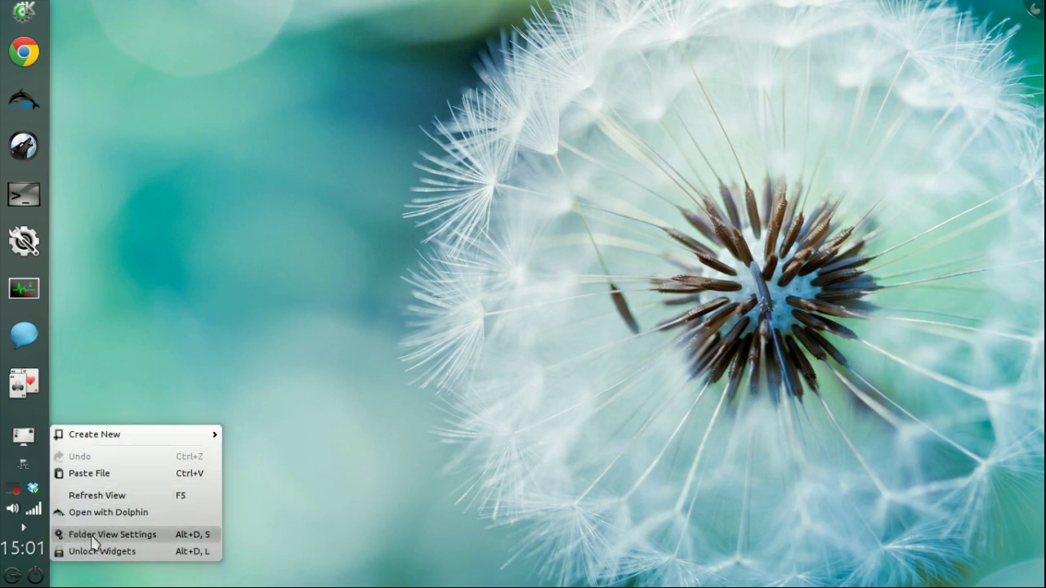
{"action": "left_click", "coordinate": [25, 439]}
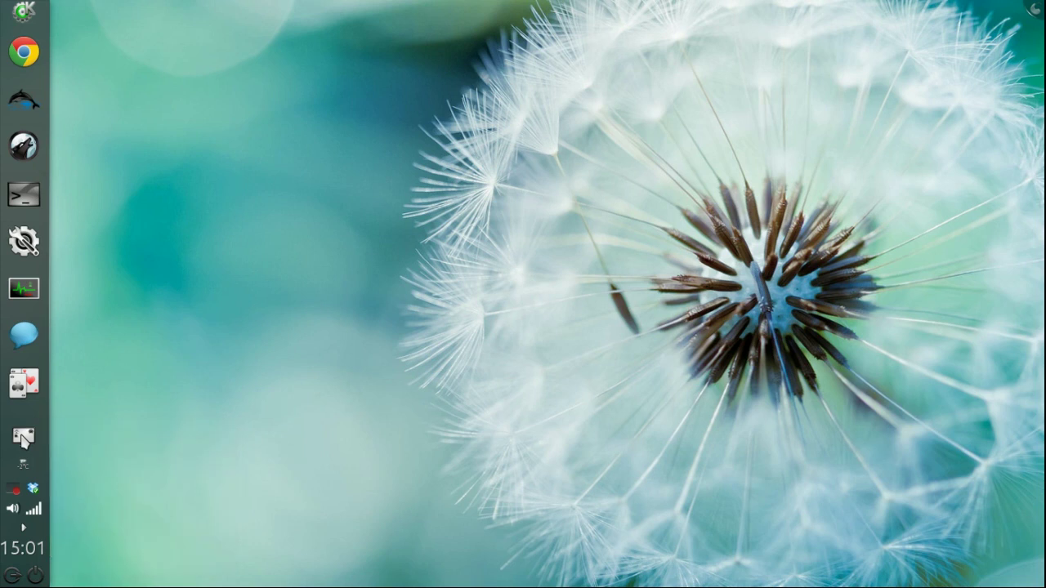
{"action": "left_click", "coordinate": [25, 439]}
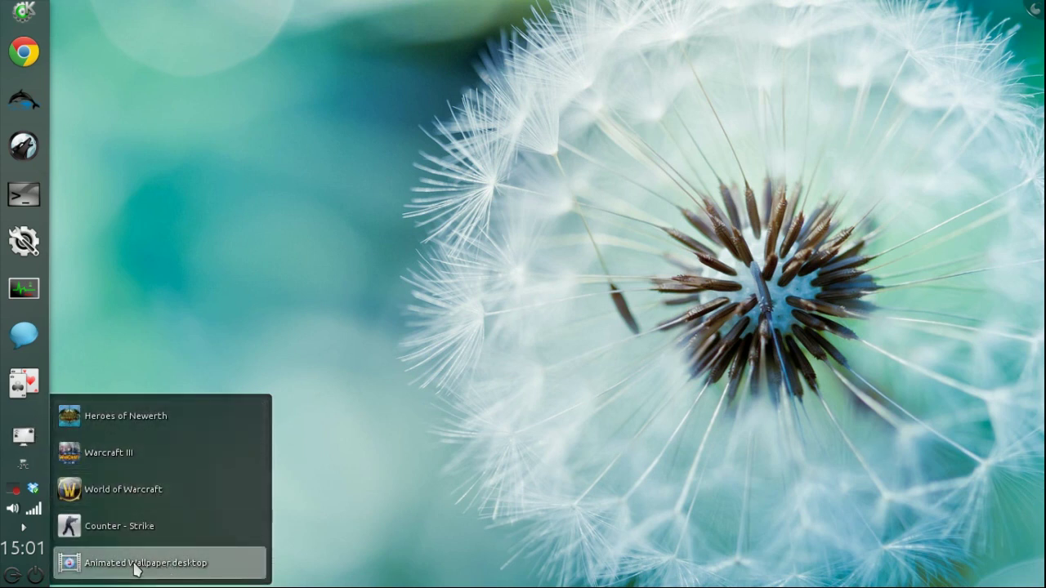
{"action": "left_click", "coordinate": [97, 564]}
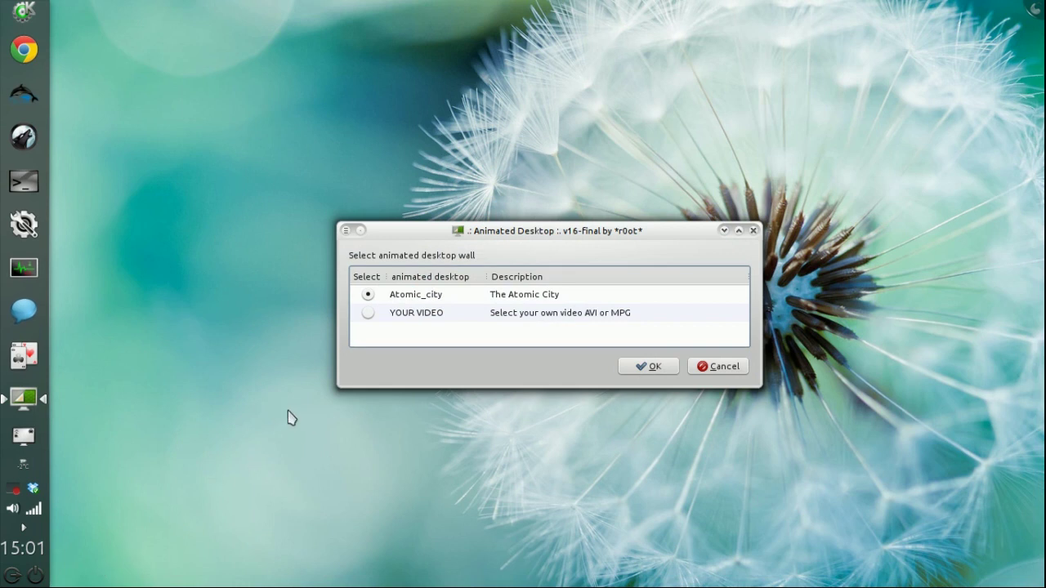
Step: Choose YOUR VIDEO and set Golden_Rain.mp4 from Downloads/a-desk_v16-final_gnome/v.a-desk as the animated wallpaper
{"action": "left_click", "coordinate": [46, 444]}
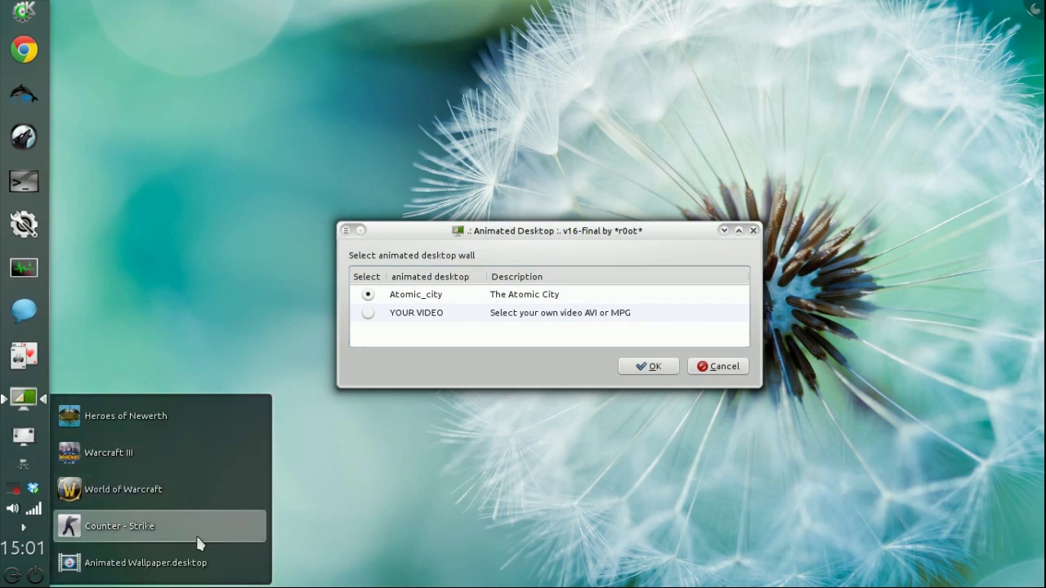
{"action": "left_click", "coordinate": [392, 322]}
{"action": "left_click", "coordinate": [658, 368]}
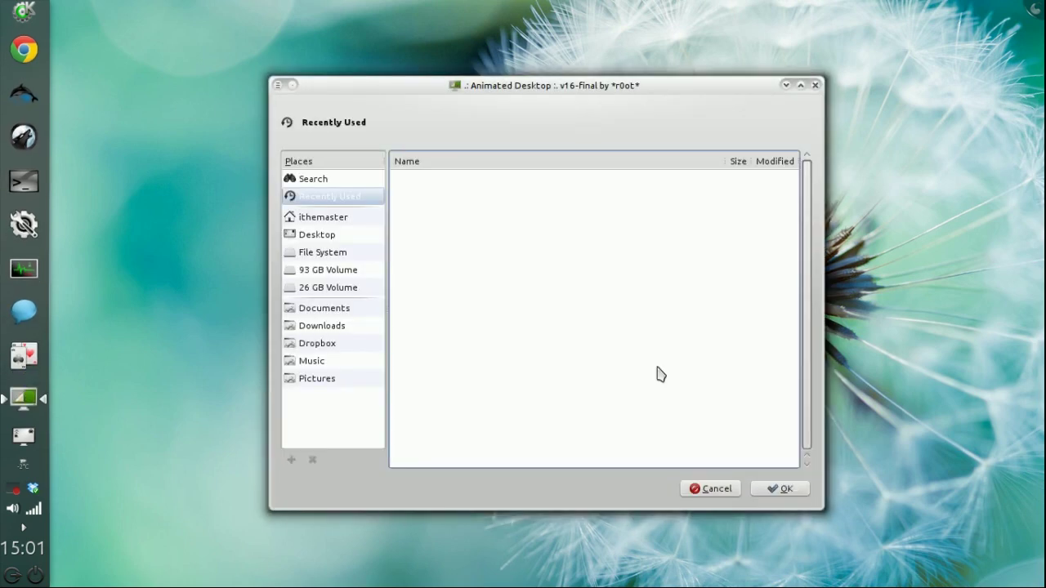
{"action": "left_click", "coordinate": [446, 179]}
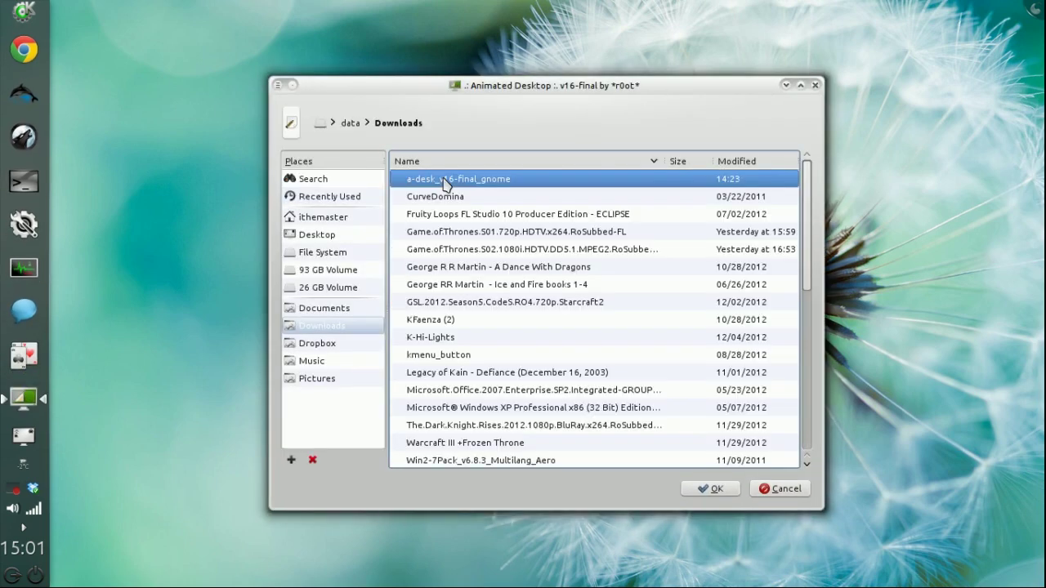
{"action": "left_click", "coordinate": [443, 178]}
{"action": "double_click", "coordinate": [431, 216]}
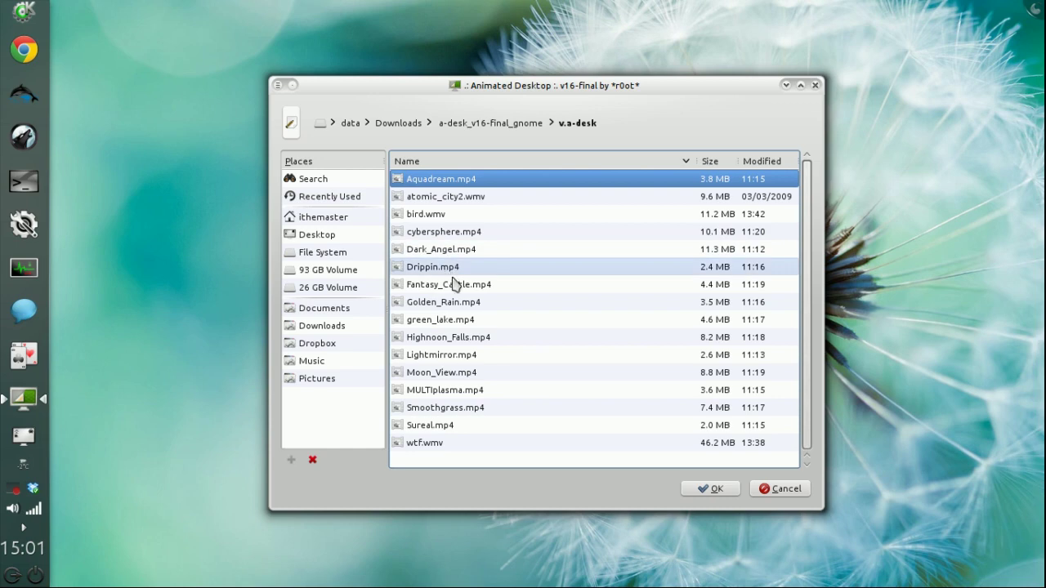
{"action": "double_click", "coordinate": [463, 303]}
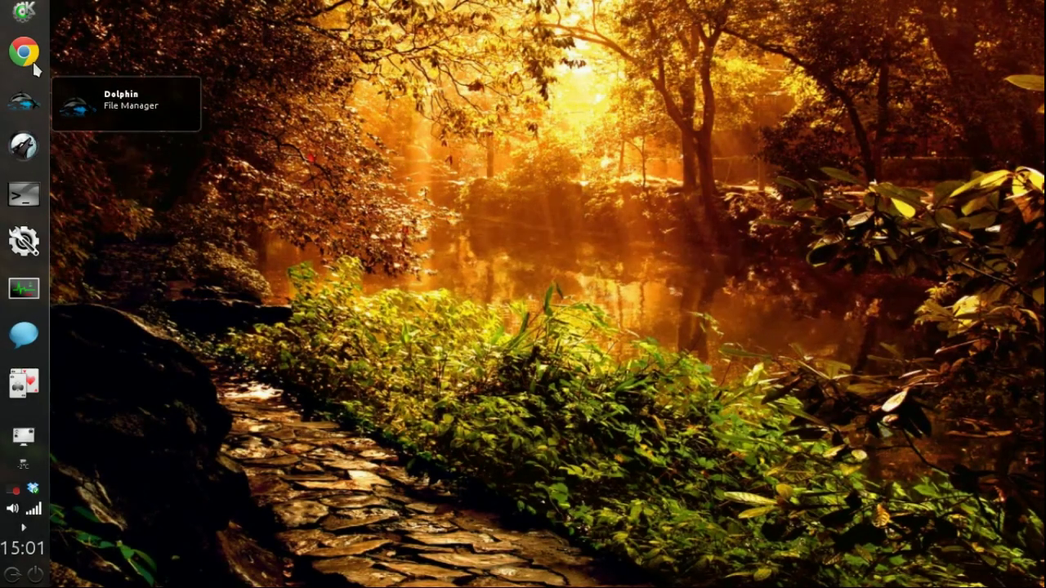
Step: Open a Konsole window over the animated wallpaper, move it aside and toggle showing the desktop to check window behaviour
{"action": "left_click", "coordinate": [24, 194]}
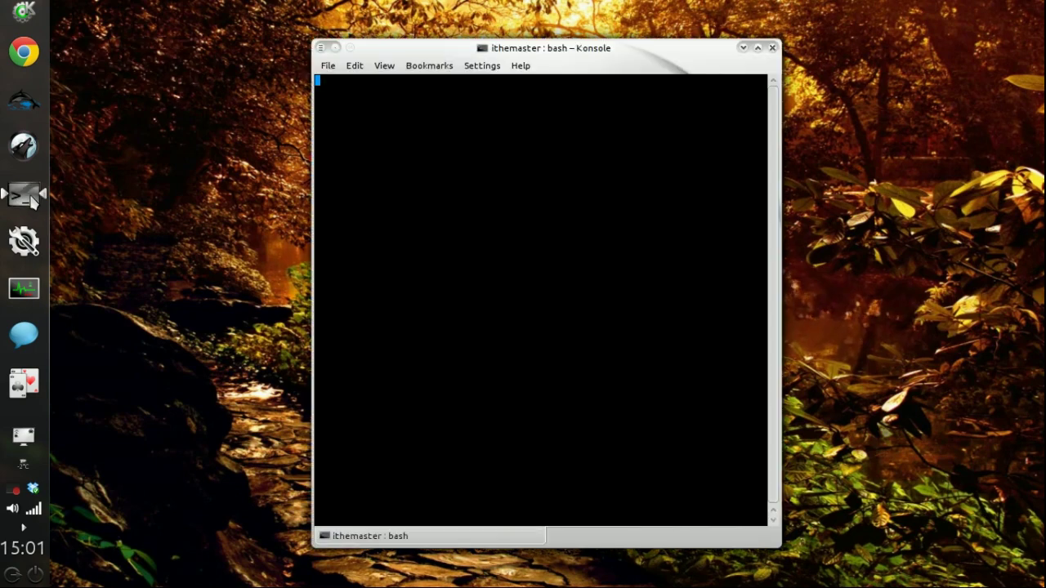
{"action": "left_click_drag", "start_coordinate": [543, 50], "coordinate": [478, 67]}
{"action": "mouse_move", "coordinate": [46, 202]}
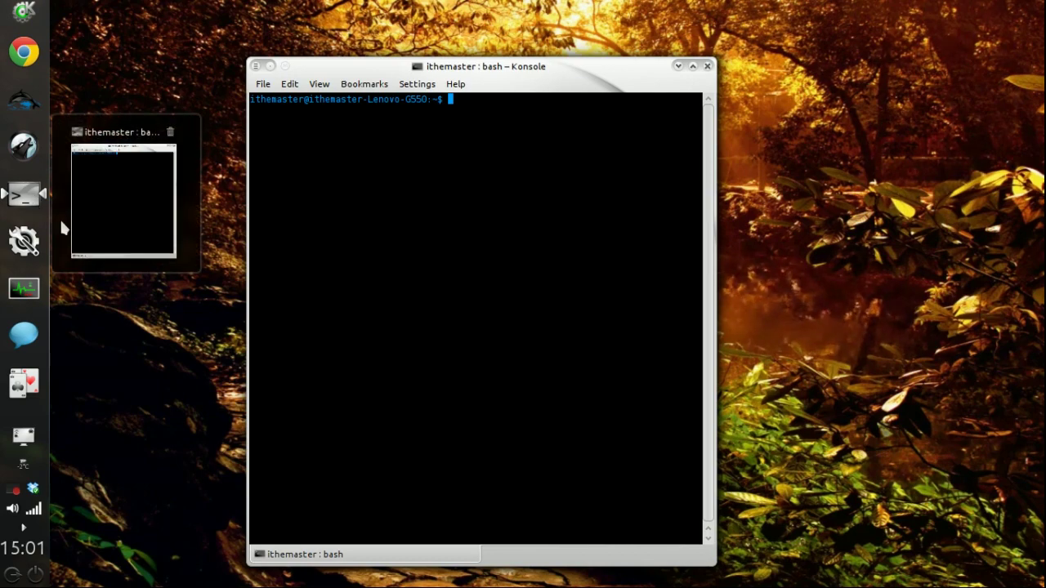
{"action": "left_click", "coordinate": [126, 366]}
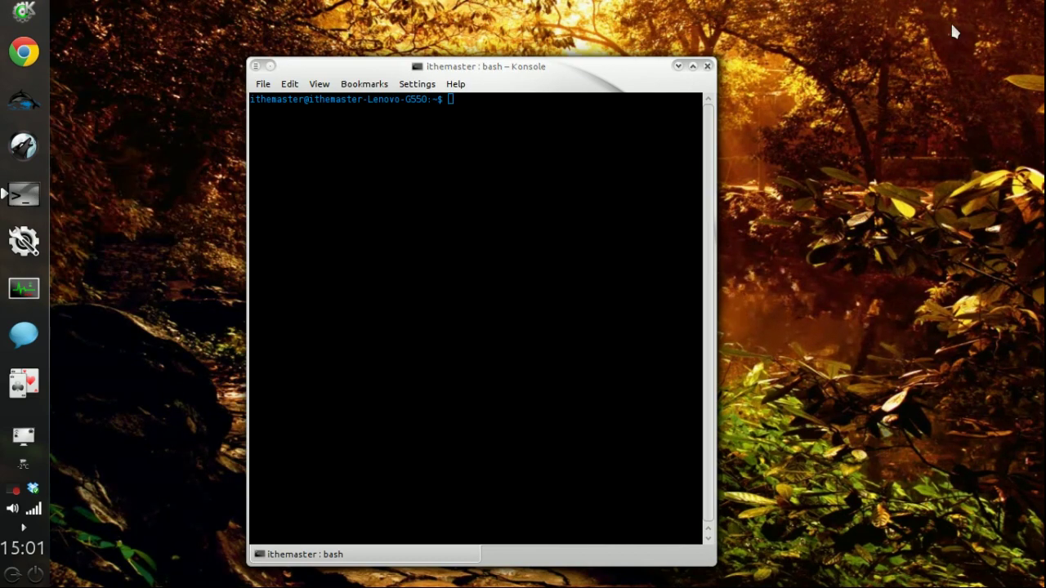
{"action": "key", "text": "ctrl+F12"}
{"action": "key", "text": "ctrl+F12"}
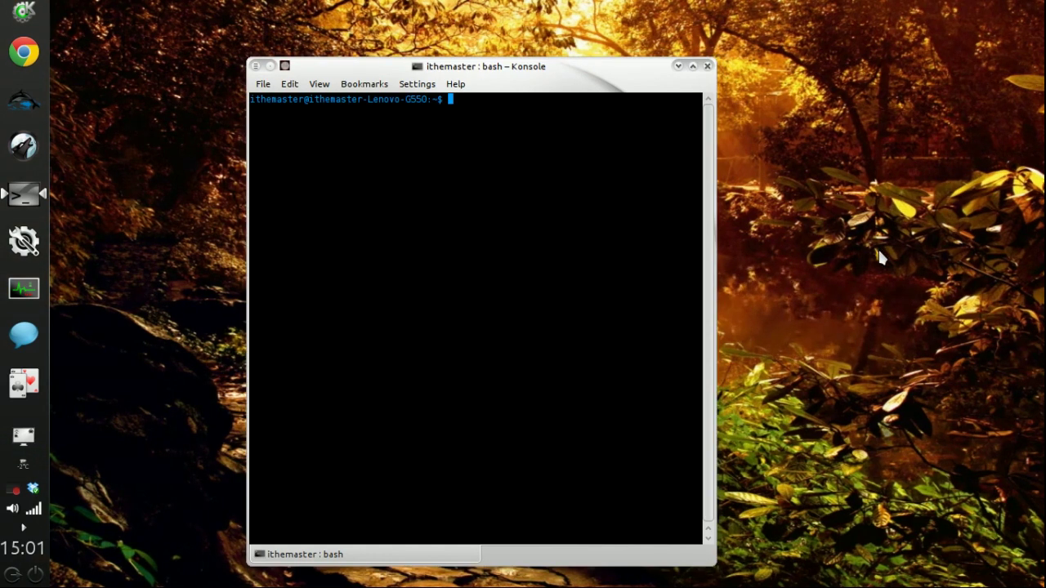
Step: Minimise and restore the Konsole window several times over the animated wallpaper and close it
{"action": "left_click", "coordinate": [24, 196]}
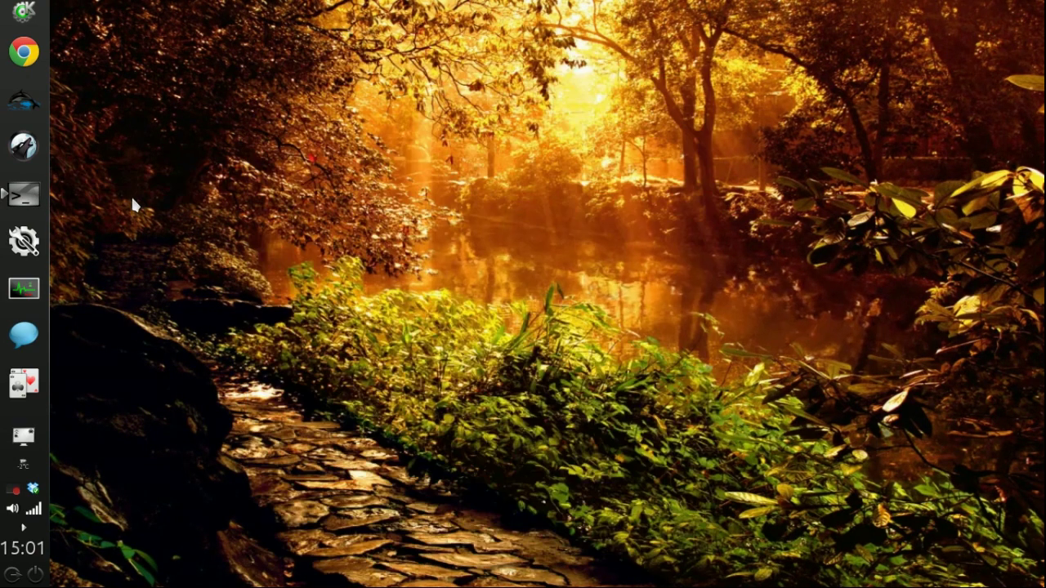
{"action": "left_click", "coordinate": [35, 203]}
{"action": "left_click", "coordinate": [33, 203]}
{"action": "left_click", "coordinate": [31, 202]}
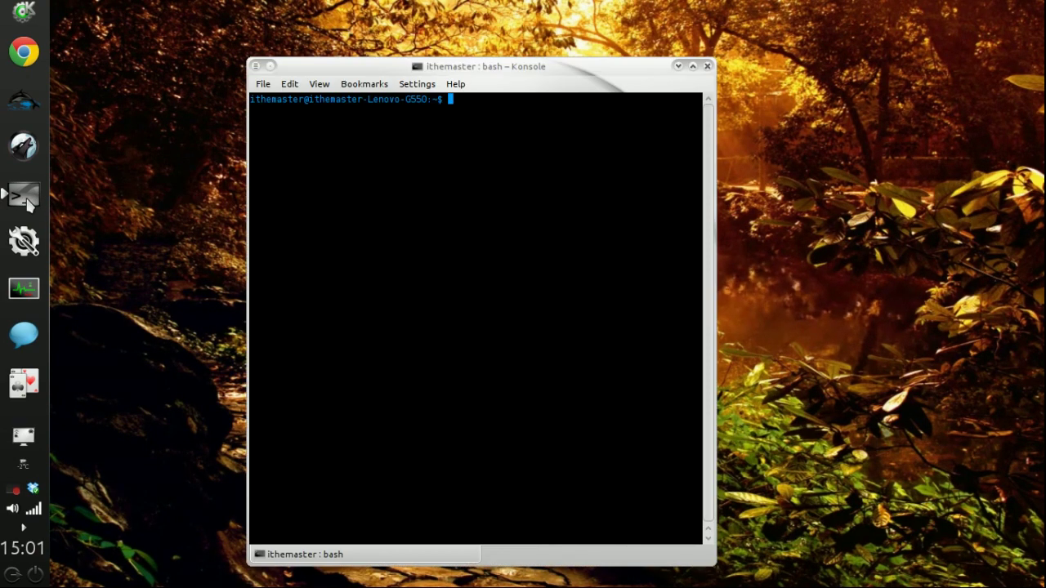
{"action": "left_click", "coordinate": [707, 66]}
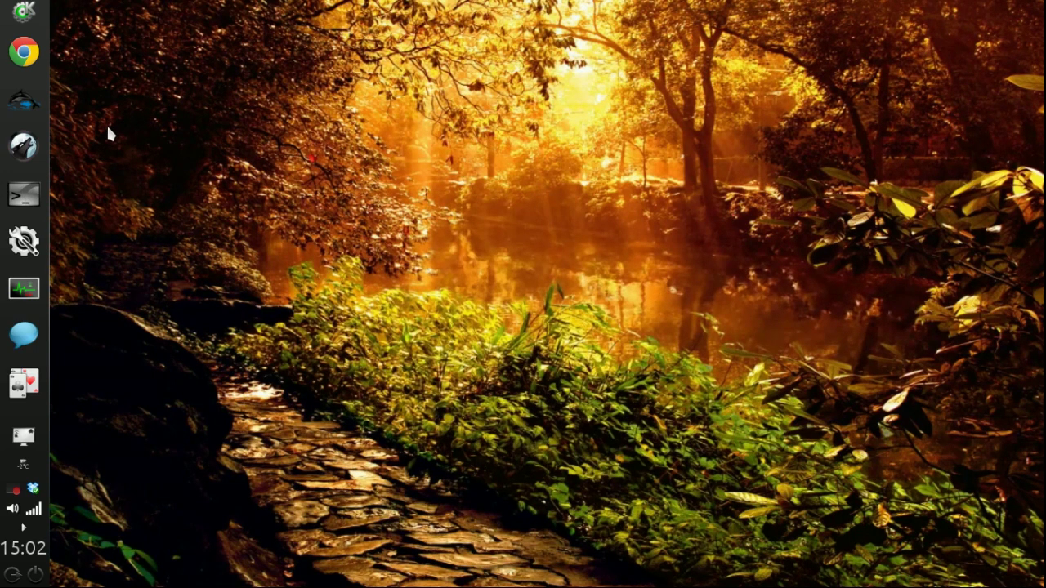
Step: Open a Dolphin window, minimise, restore and move it around over the animated wallpaper, and close it
{"action": "left_click", "coordinate": [33, 106]}
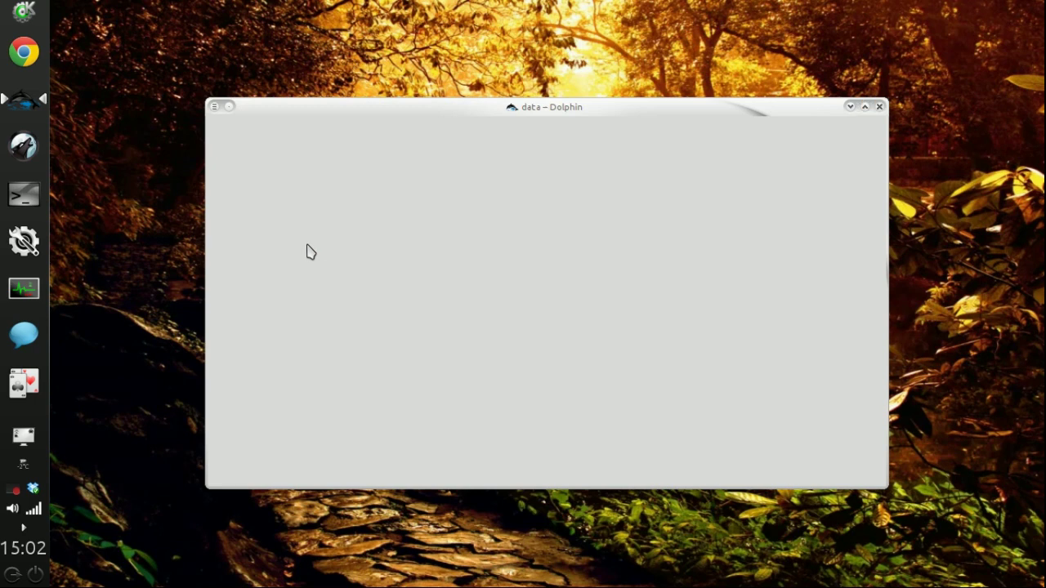
{"action": "left_click", "coordinate": [32, 106]}
{"action": "left_click", "coordinate": [33, 106]}
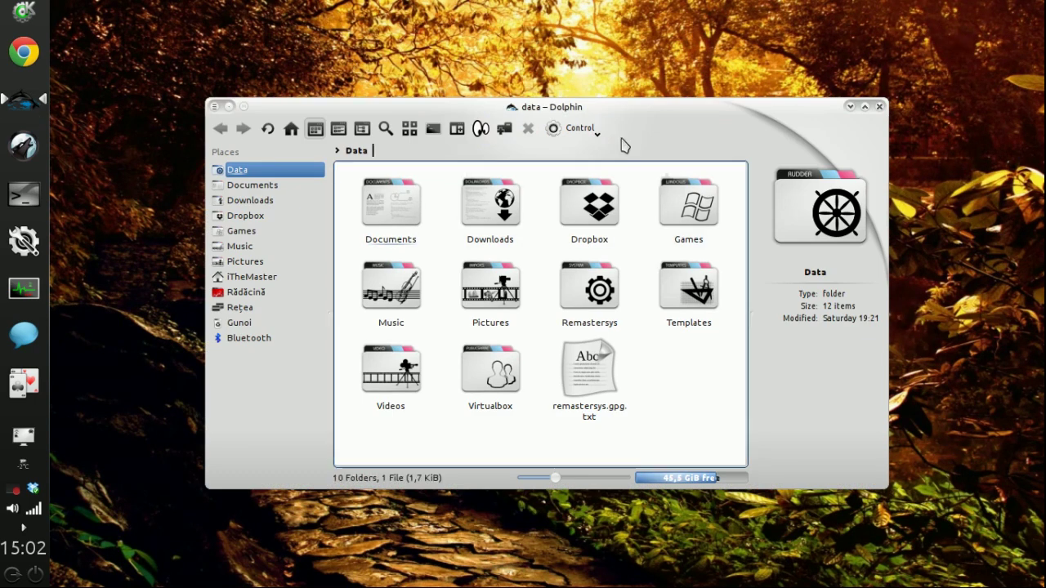
{"action": "left_click_drag", "start_coordinate": [516, 113], "coordinate": [1042, 229]}
{"action": "left_click_drag", "start_coordinate": [881, 13], "coordinate": [668, 119]}
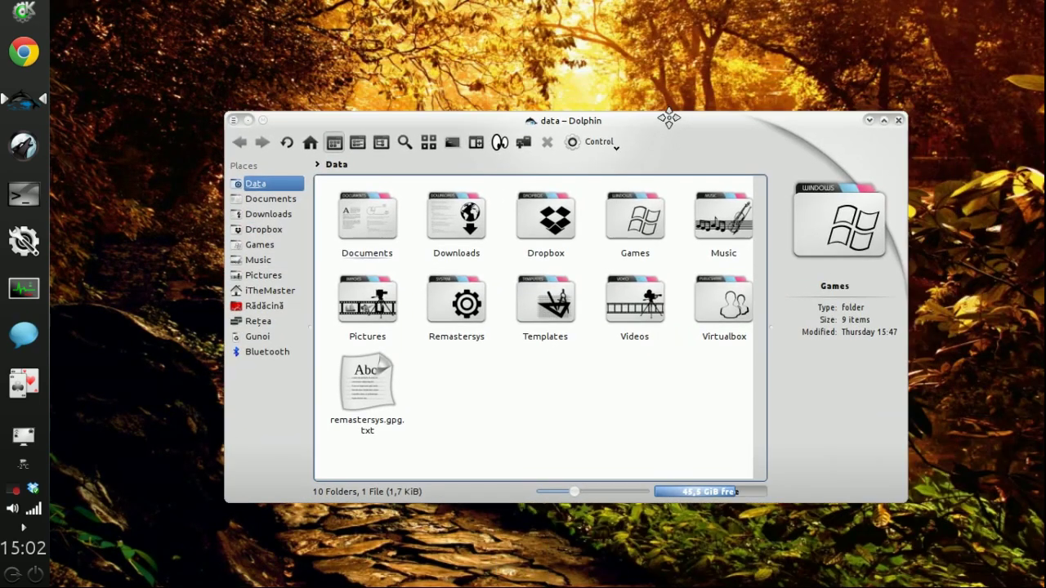
{"action": "left_click", "coordinate": [898, 121]}
Step: Stop the video wallpaper by launching Animated Wallpaper.desktop again and cancelling the wallpaper selection
{"action": "left_click", "coordinate": [23, 435]}
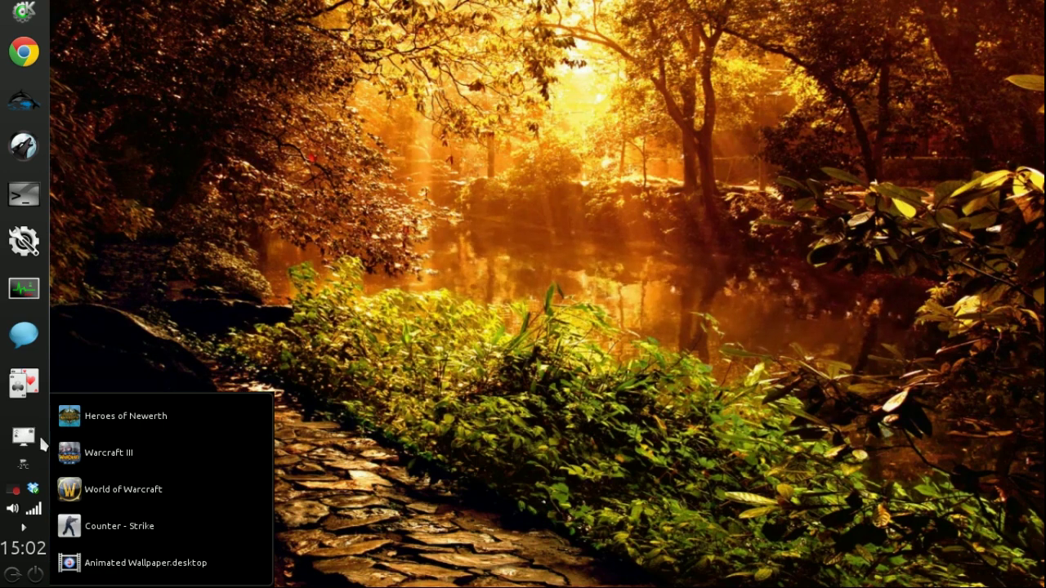
{"action": "left_click", "coordinate": [142, 562]}
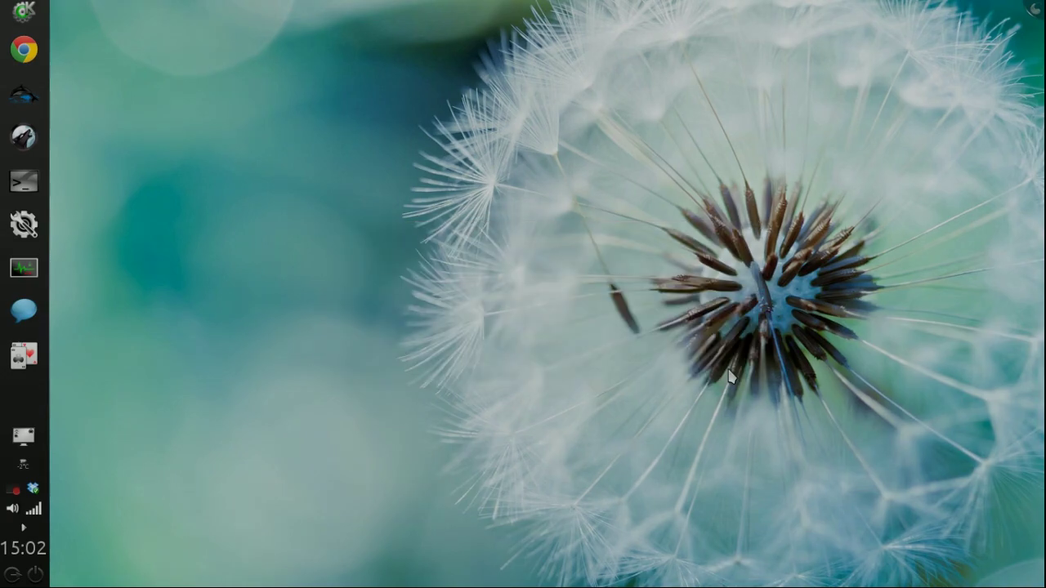
{"action": "left_click", "coordinate": [724, 367]}
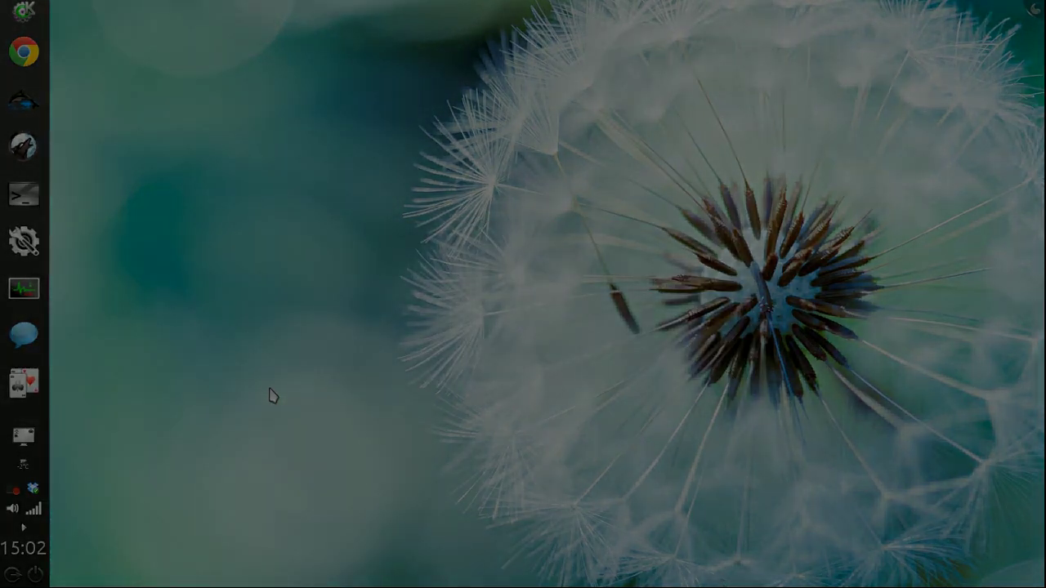